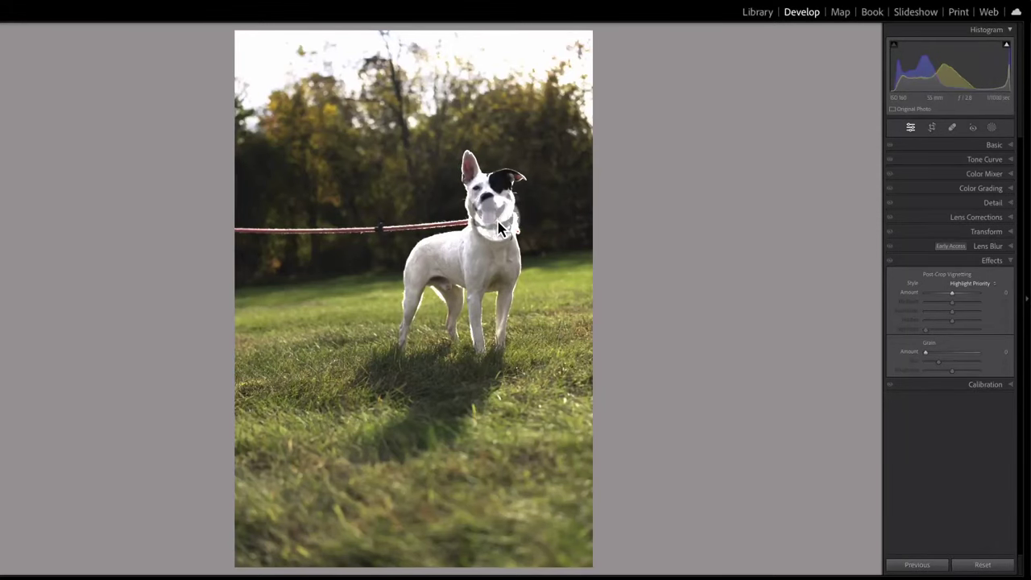
# Step: Crop the dog photo to a 4 x 5 / 8 x 10 portrait frame tightly around the dog
pyautogui.moveTo(493, 203); pyautogui.dragTo(586, 259)
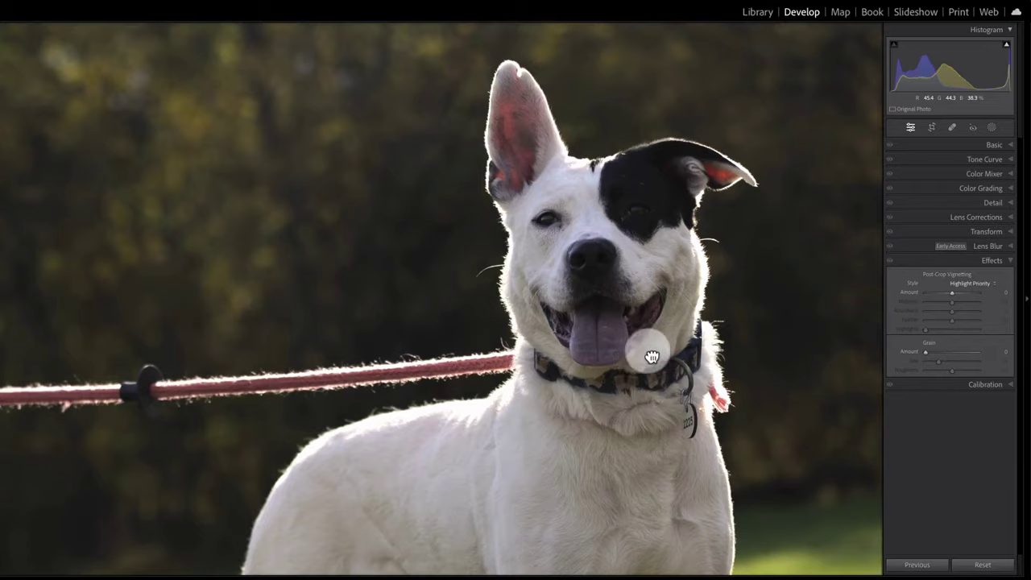
pyautogui.click(650, 349)
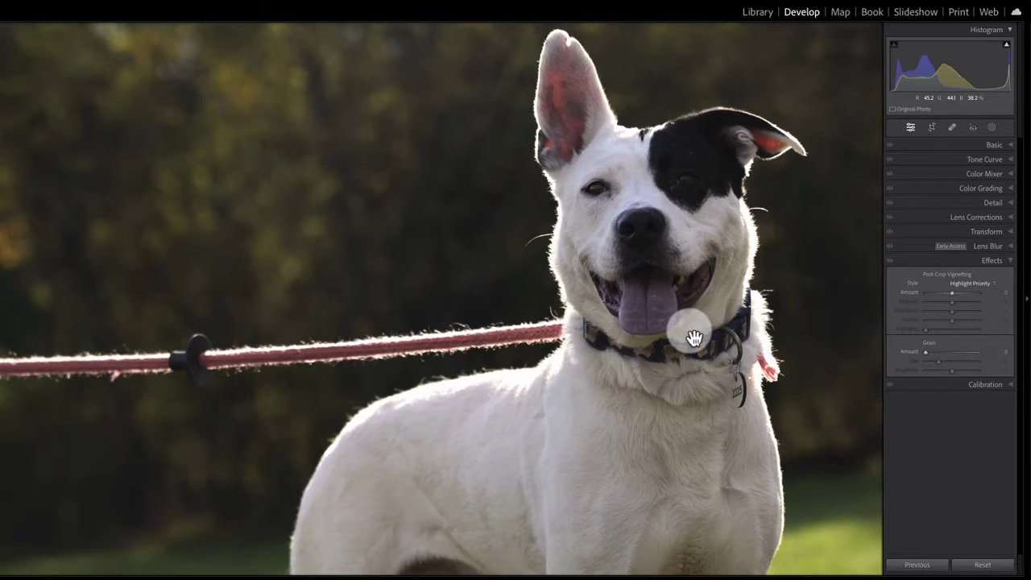
pyautogui.click(694, 338)
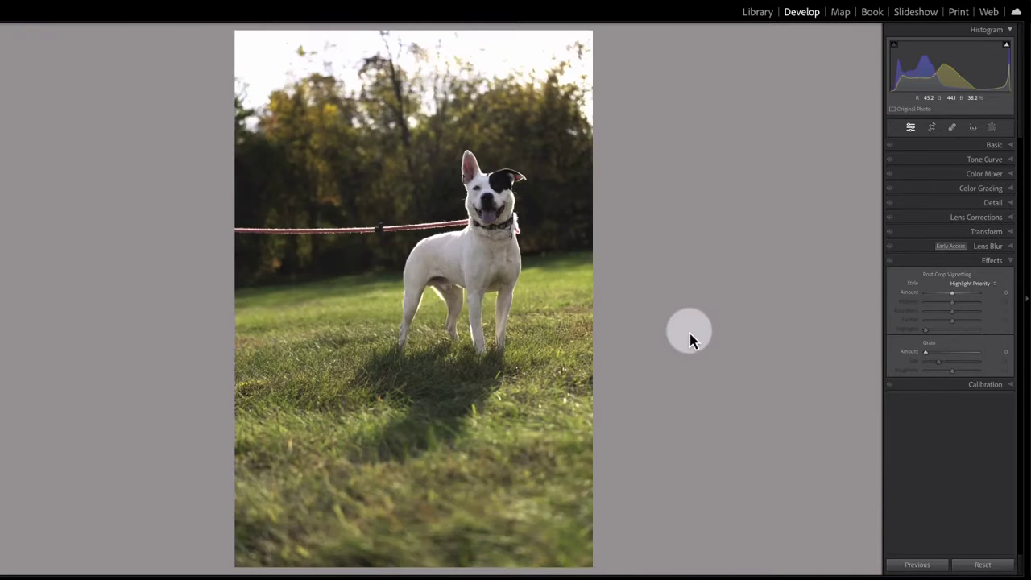
pyautogui.press('r')
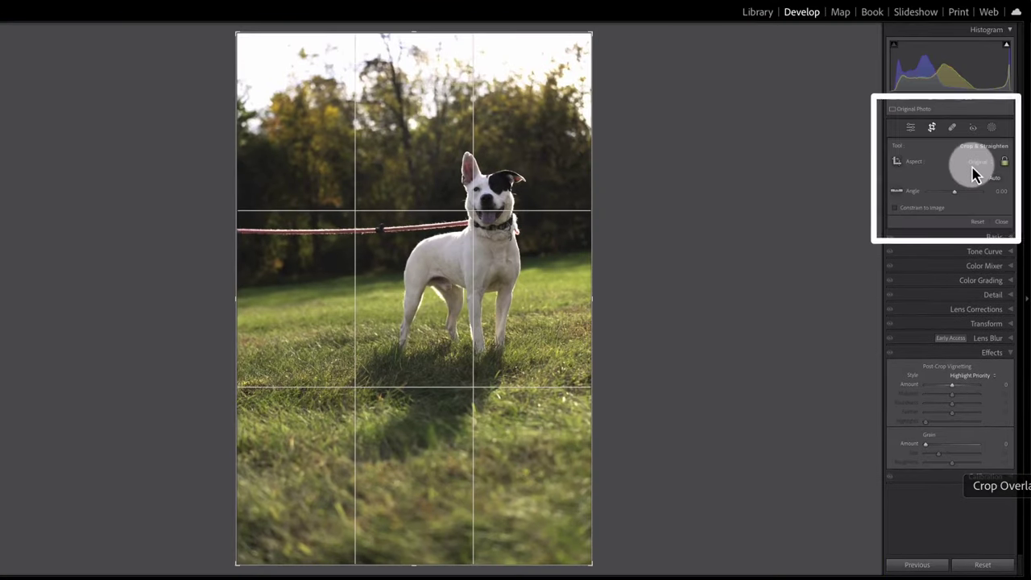
pyautogui.click(975, 167)
pyautogui.click(989, 198)
pyautogui.moveTo(592, 522); pyautogui.dragTo(429, 283)
pyautogui.moveTo(463, 226); pyautogui.dragTo(460, 231)
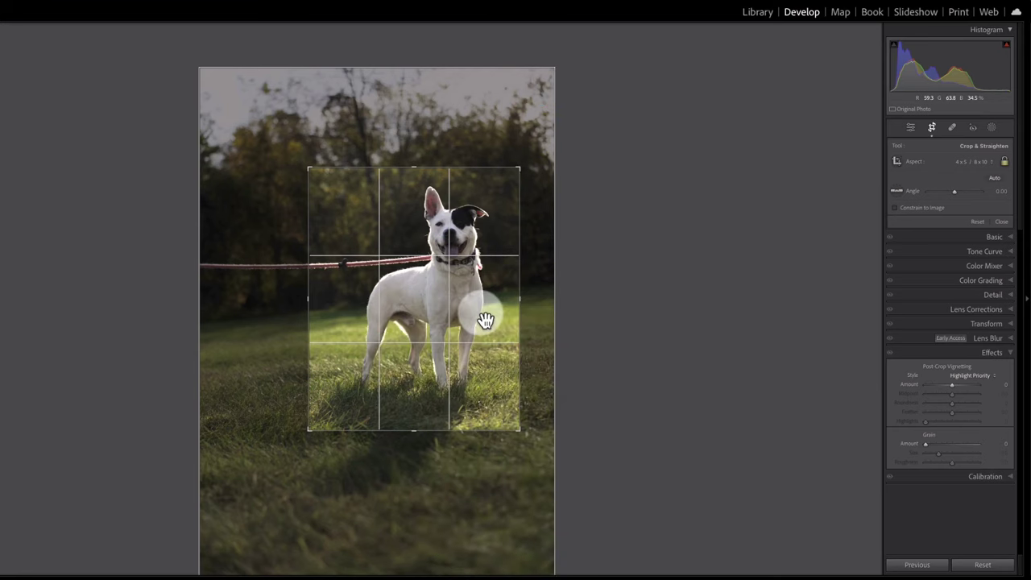
pyautogui.doubleClick(486, 320)
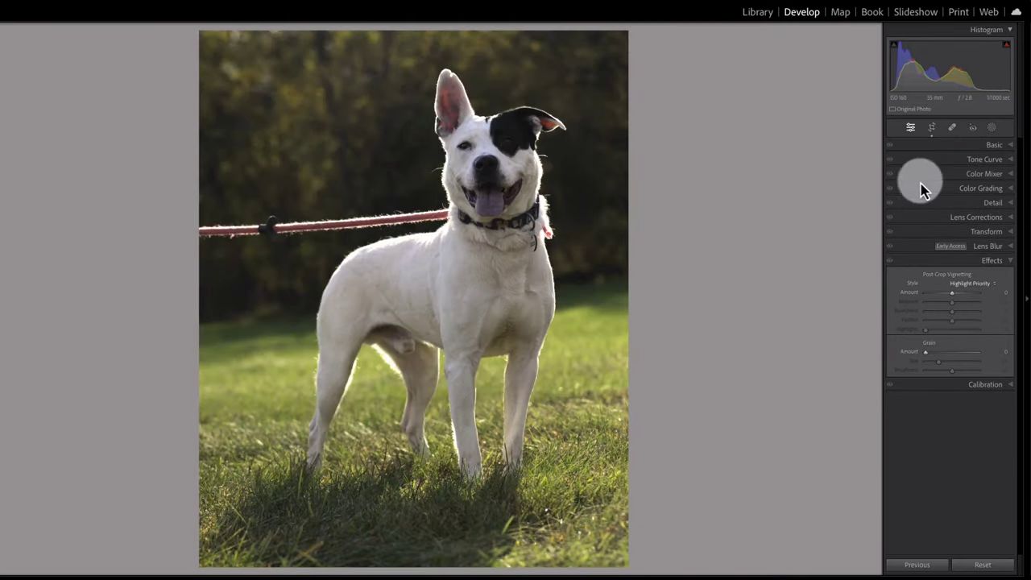
# Step: Sample the dog's white chest for Temp 5,394, Tint +18, checking casts at Saturation +100, then reset
pyautogui.press('w')
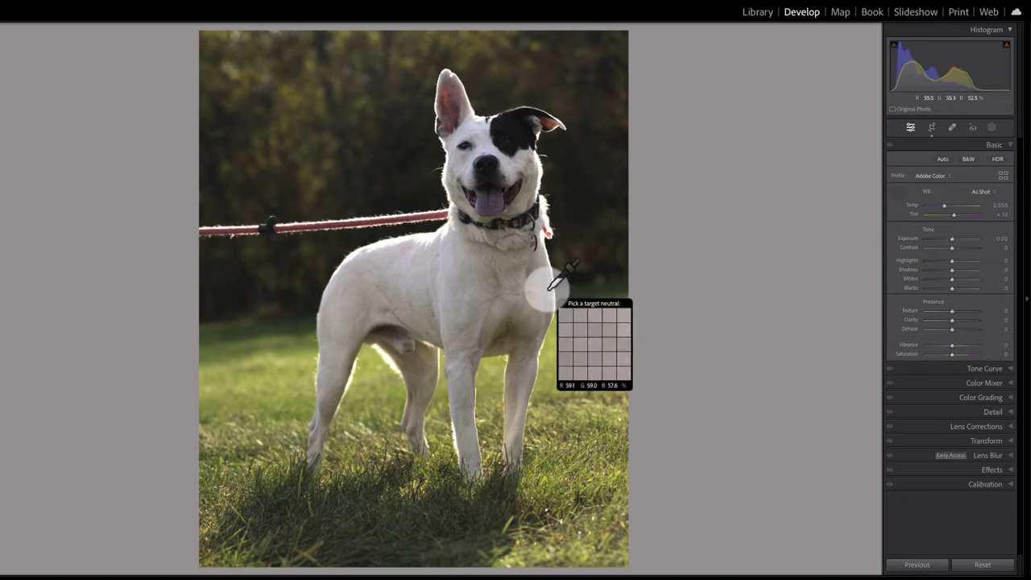
pyautogui.click(459, 250)
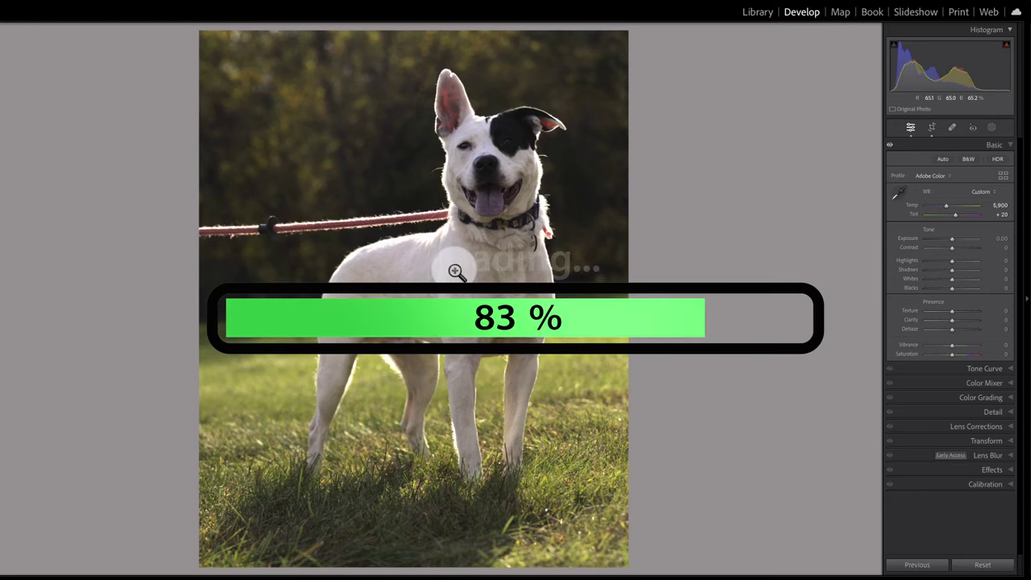
pyautogui.press('w')
pyautogui.click(484, 358)
pyautogui.click(985, 355)
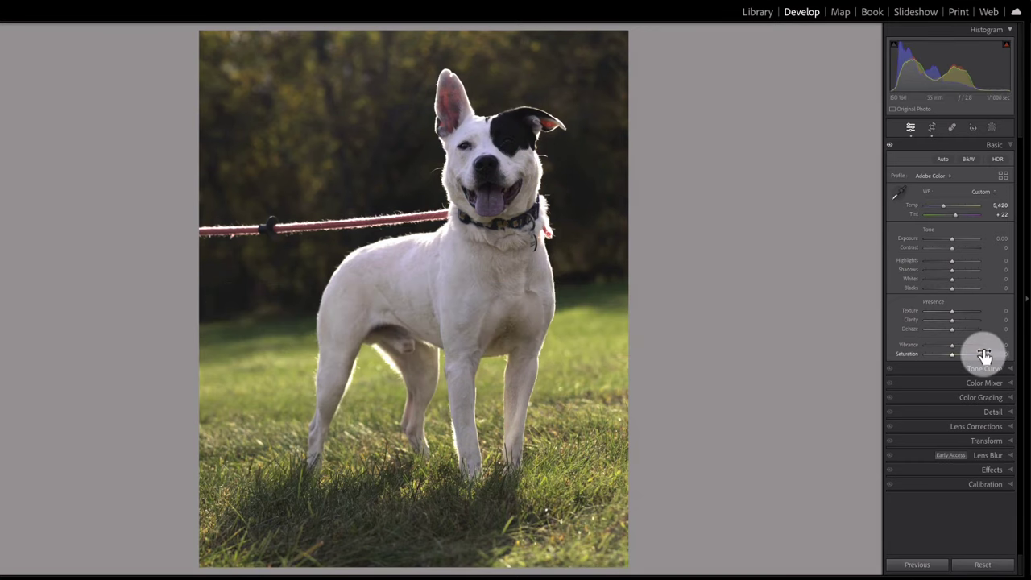
pyautogui.click(986, 355)
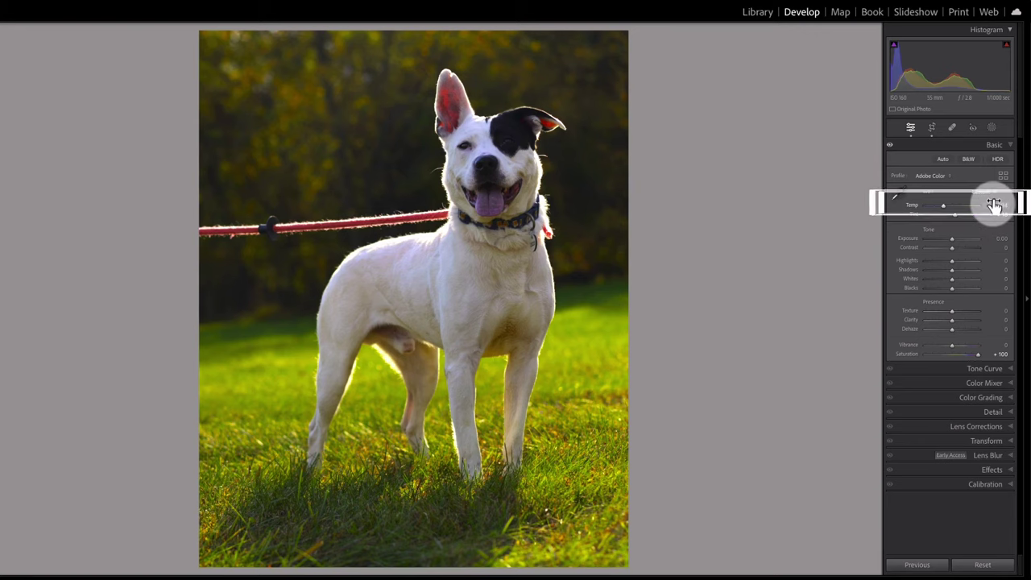
pyautogui.doubleClick(904, 354)
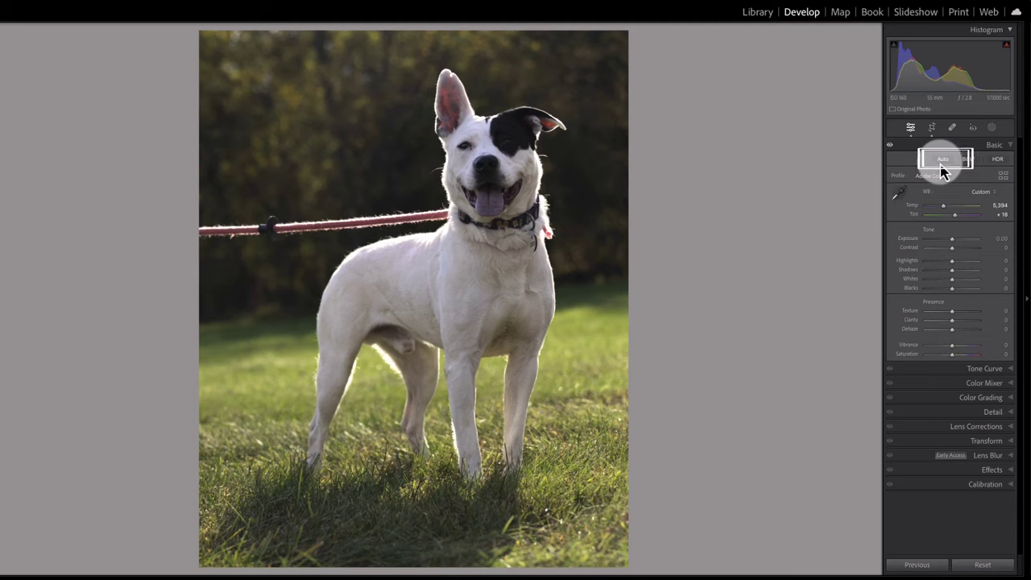
# Step: Apply Auto tone: Exposure +0.41, Highlights −58, Shadows +39, Whites +36, Blacks −27, Vibrance +13
pyautogui.click(943, 160)
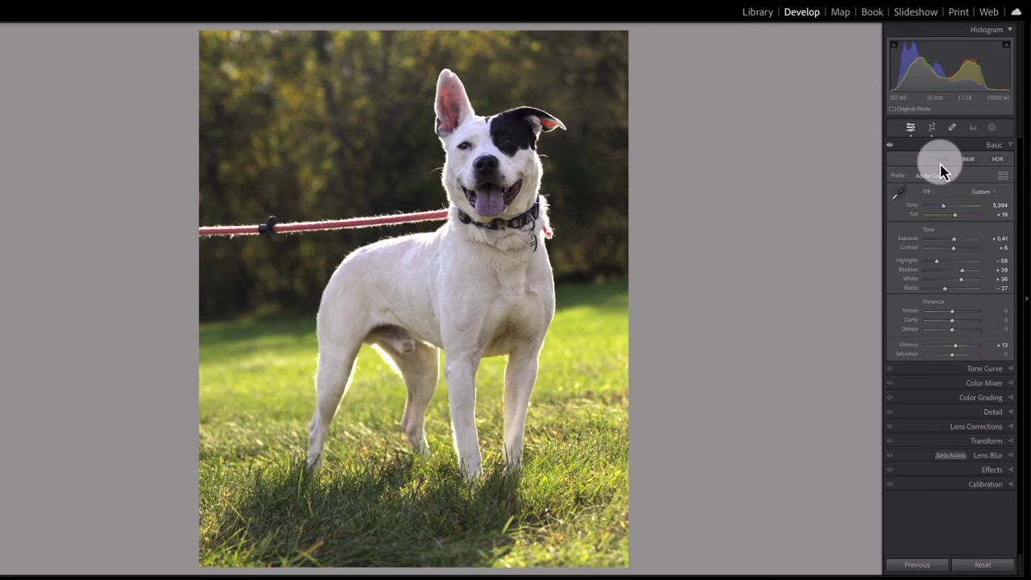
# Step: Create a Subject mask on the dog and apply the DogContrastTextureClarityDehaze preset
pyautogui.hotkey('shift', 'w')
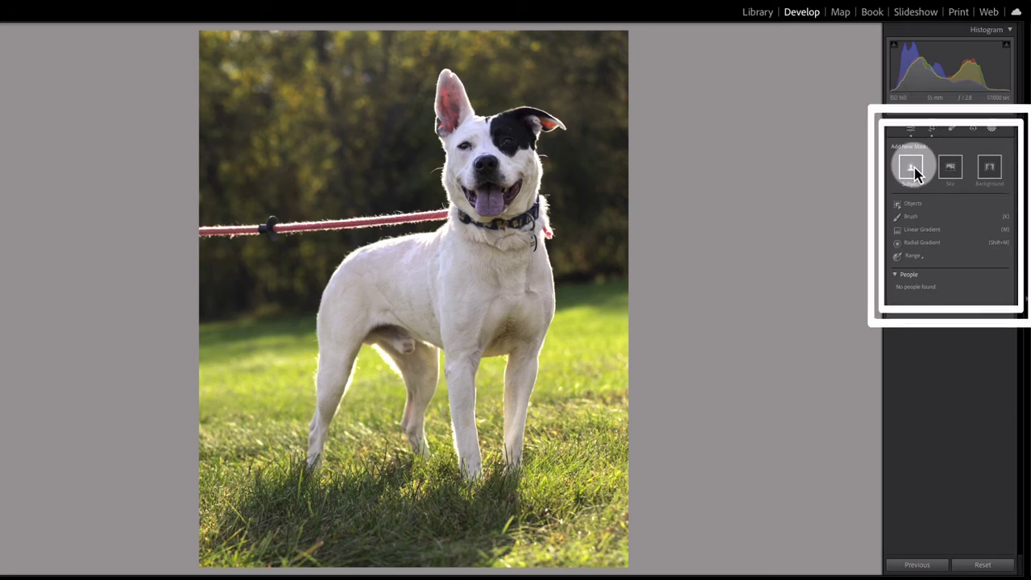
pyautogui.click(911, 167)
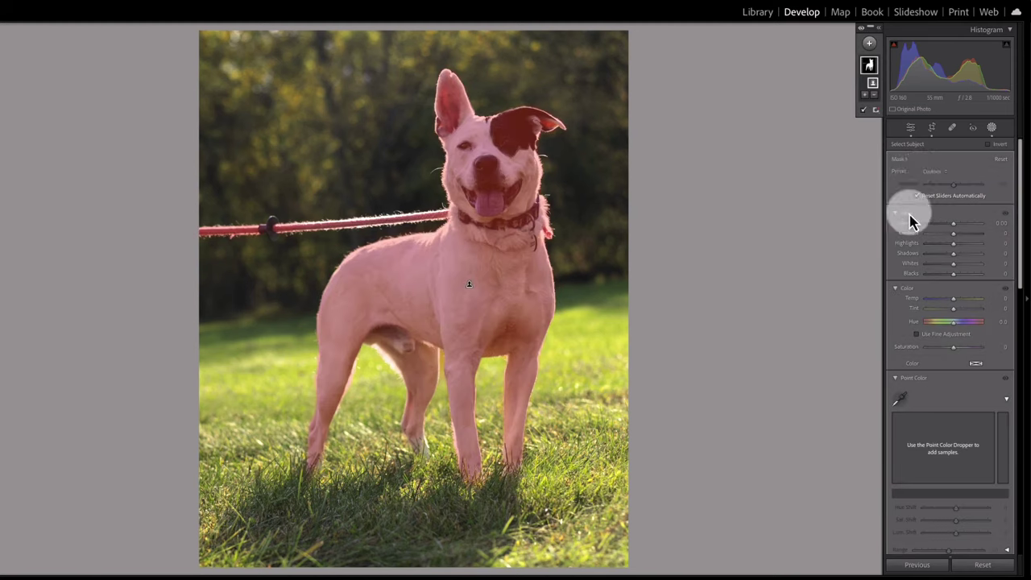
pyautogui.click(944, 176)
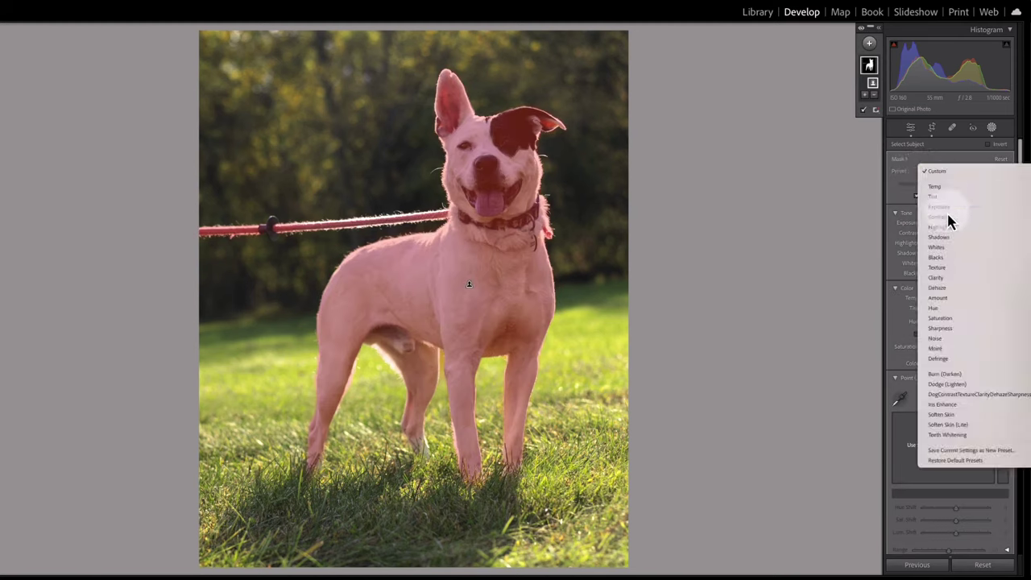
pyautogui.click(959, 401)
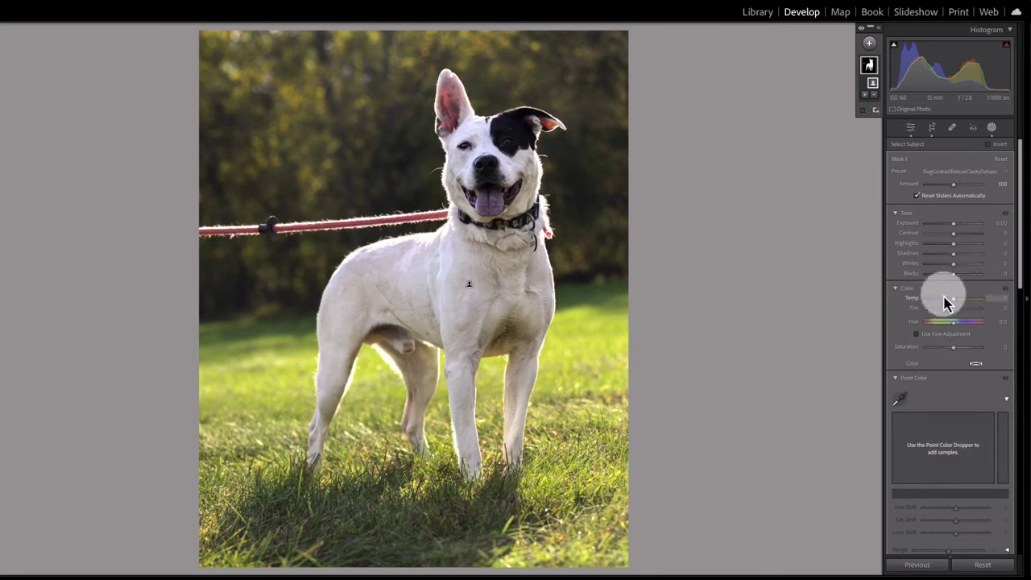
pyautogui.scroll(-5, 951, 295)
pyautogui.scroll(-4, 973, 322)
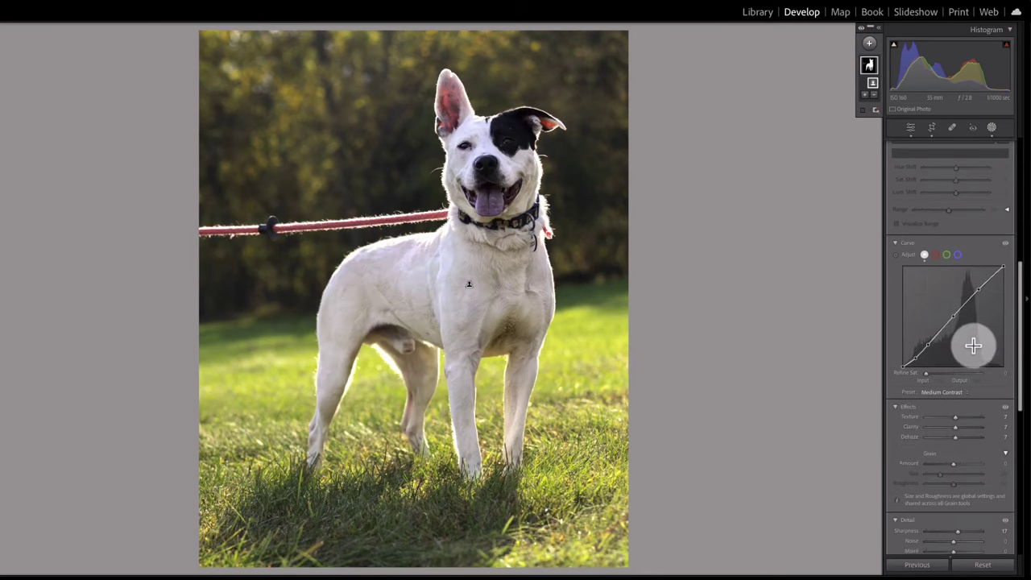
pyautogui.scroll(-1, 976, 344)
pyautogui.scroll(-4, 978, 342)
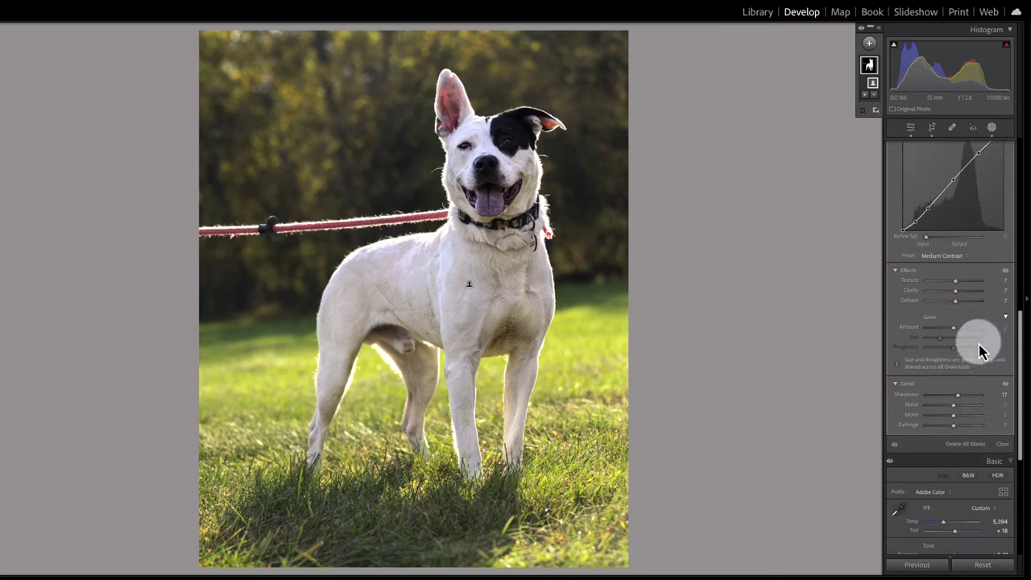
pyautogui.scroll(10, 975, 401)
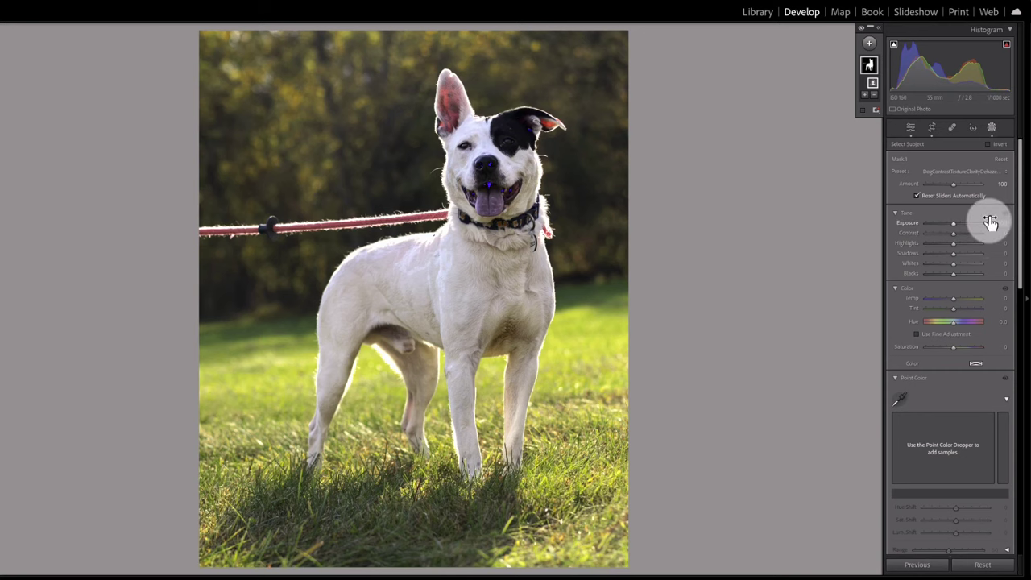
# Step: Set the dog mask's exposure to 0.11 and toggle its Tone adjustments to compare
pyautogui.moveTo(990, 222); pyautogui.dragTo(973, 232)
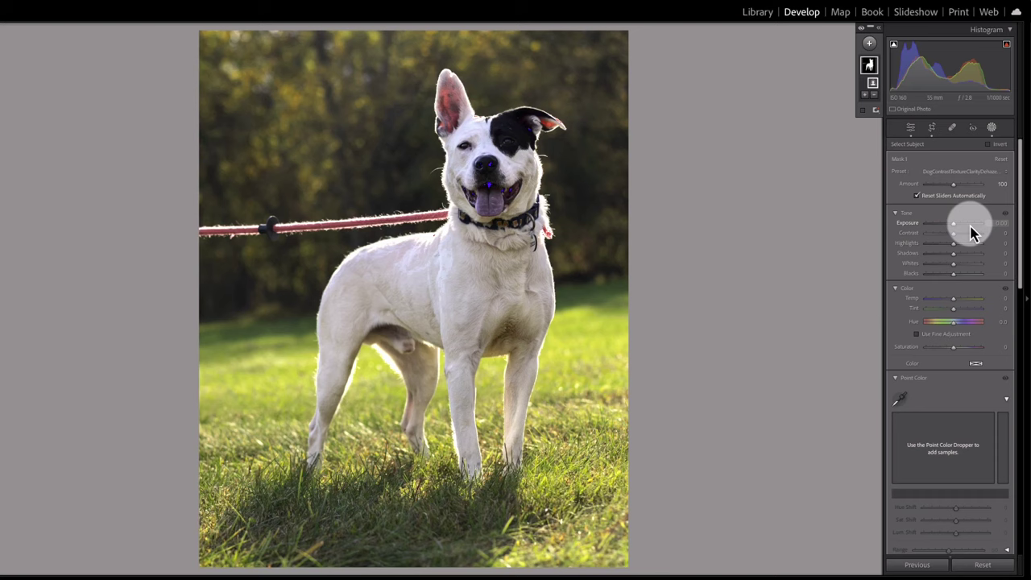
pyautogui.moveTo(973, 233); pyautogui.dragTo(1000, 224)
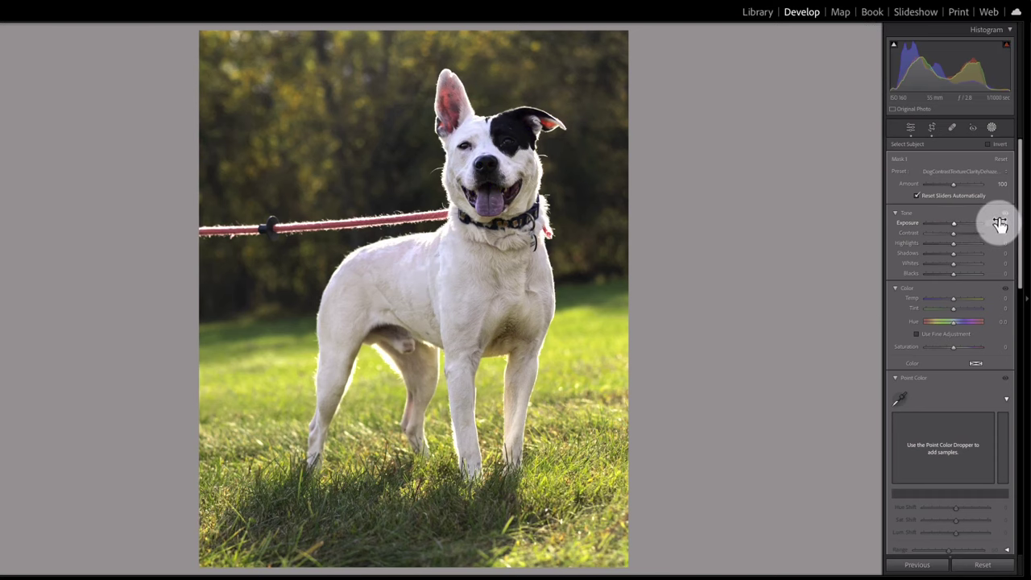
pyautogui.moveTo(999, 224); pyautogui.dragTo(999, 221)
pyautogui.click(1005, 214)
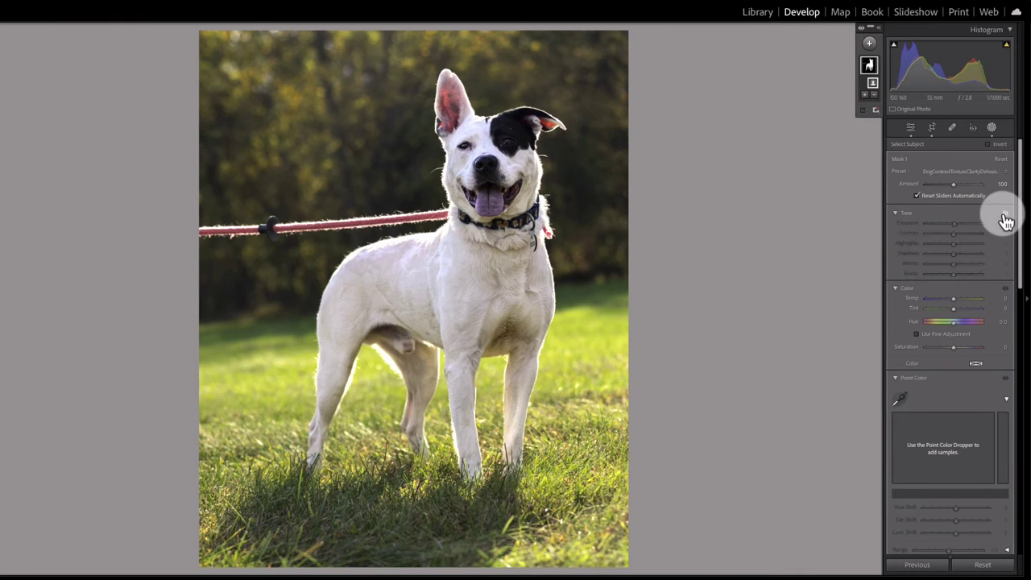
pyautogui.click(1005, 215)
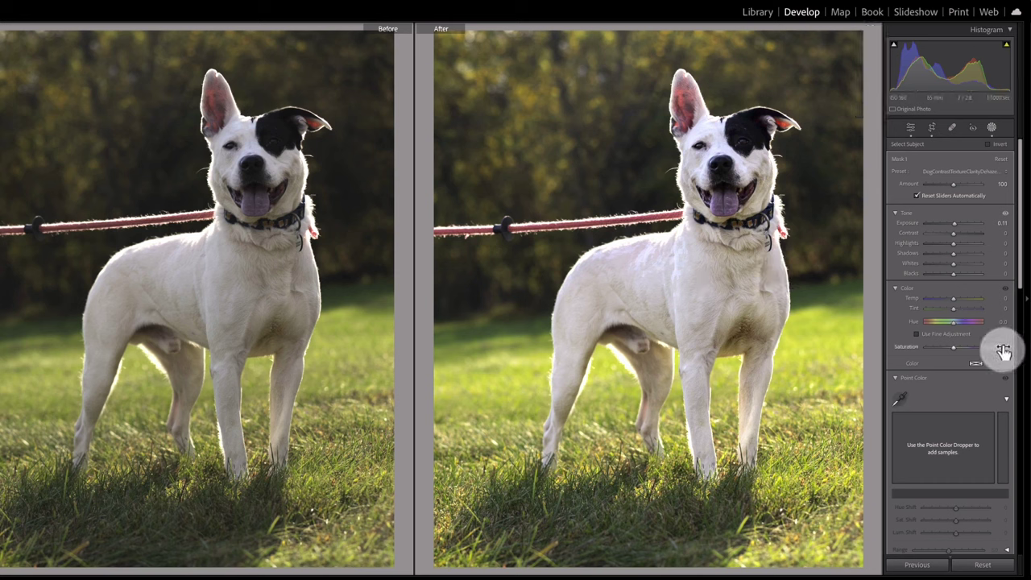
# Step: Lower the dog mask's Saturation to −20 and toggle the Color section to compare
pyautogui.moveTo(1002, 351); pyautogui.dragTo(996, 348)
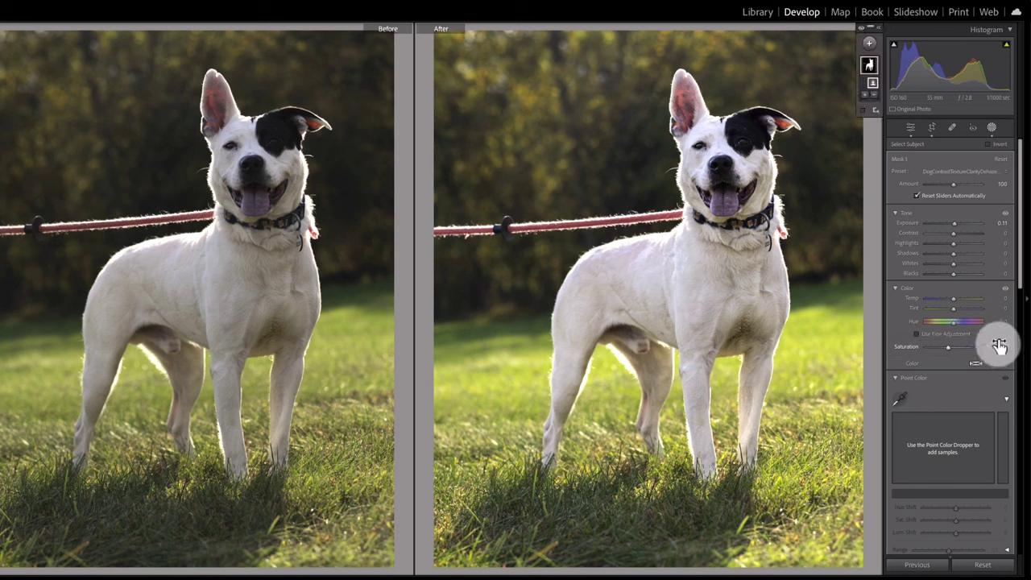
pyautogui.click(1007, 290)
pyautogui.click(1008, 290)
pyautogui.click(1007, 290)
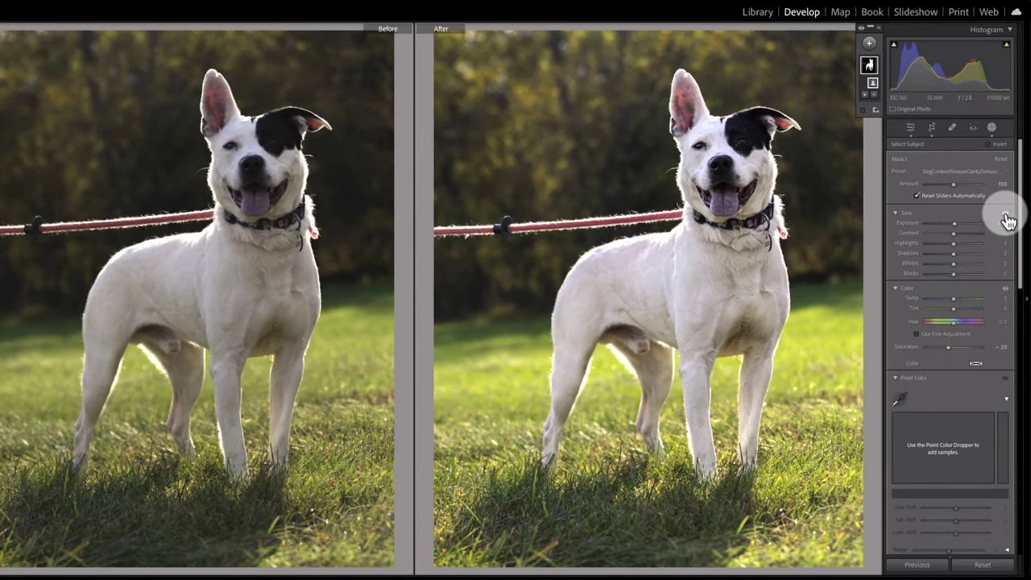
# Step: Create an Objects mask on the dog's eyes with Exposure 0.41, Temp 8, Saturation 10
pyautogui.click(870, 43)
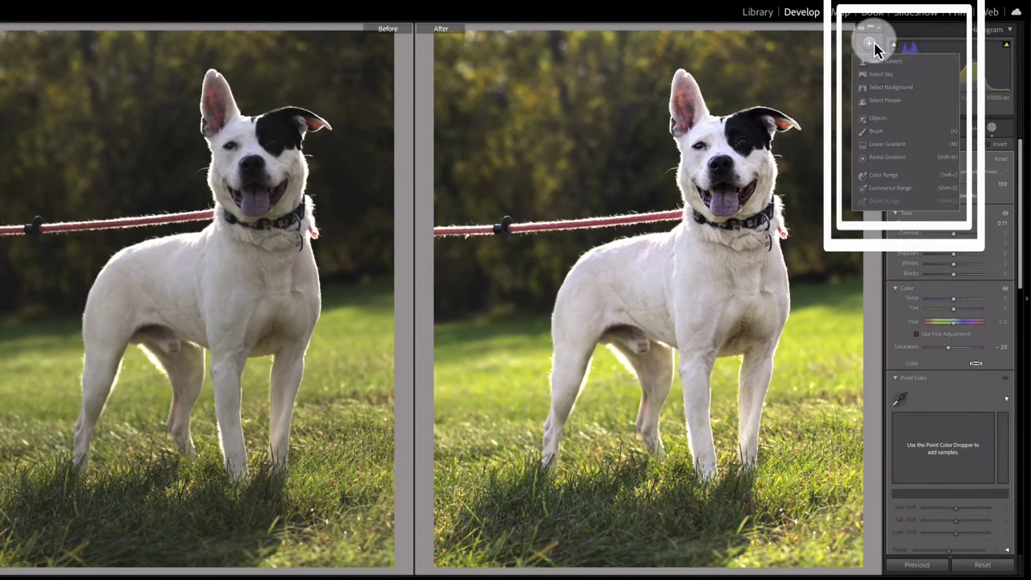
pyautogui.click(880, 119)
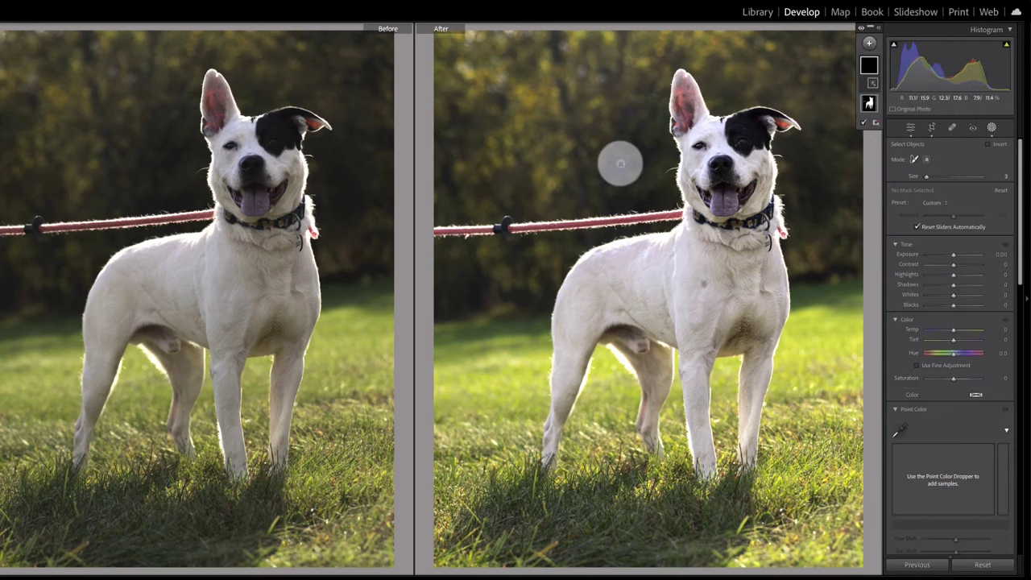
pyautogui.click(704, 283)
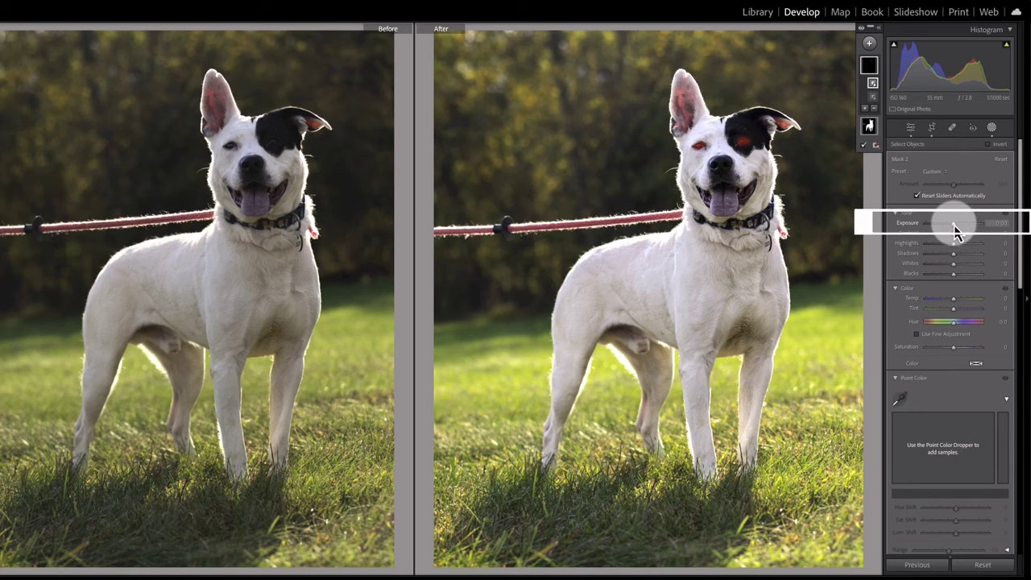
pyautogui.click(956, 230)
pyautogui.moveTo(954, 225); pyautogui.dragTo(958, 227)
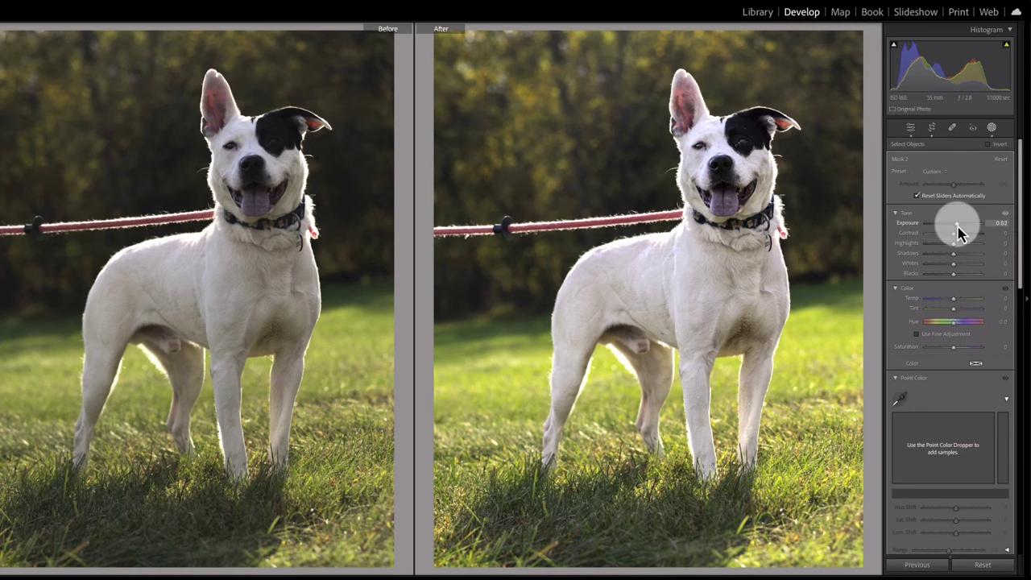
pyautogui.moveTo(958, 228); pyautogui.dragTo(949, 214)
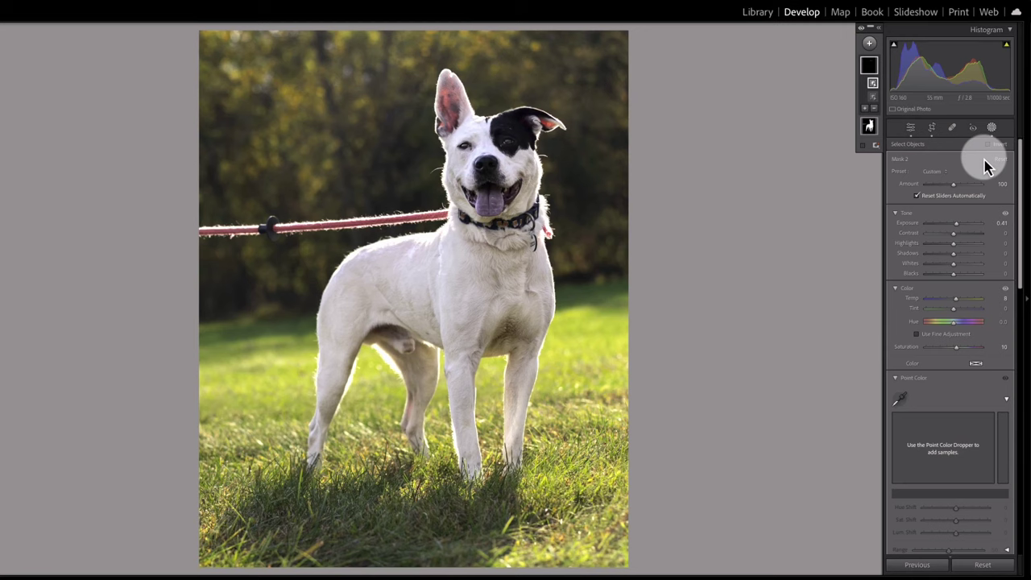
# Step: Send the photo to Photoshop and close the two extra open documents
pyautogui.press('super+e')
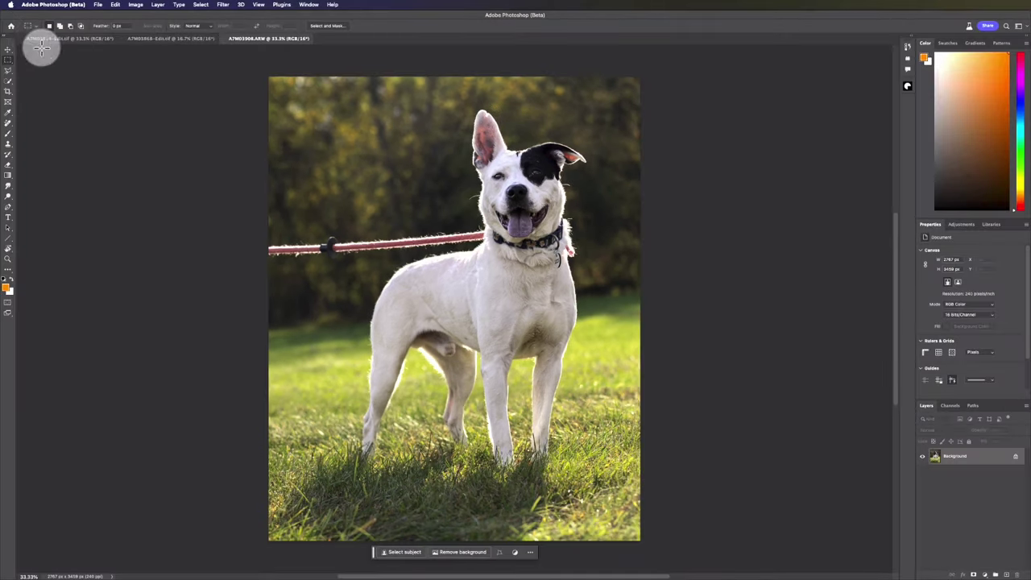
pyautogui.click(29, 38)
pyautogui.click(29, 38)
pyautogui.press('super+equal')
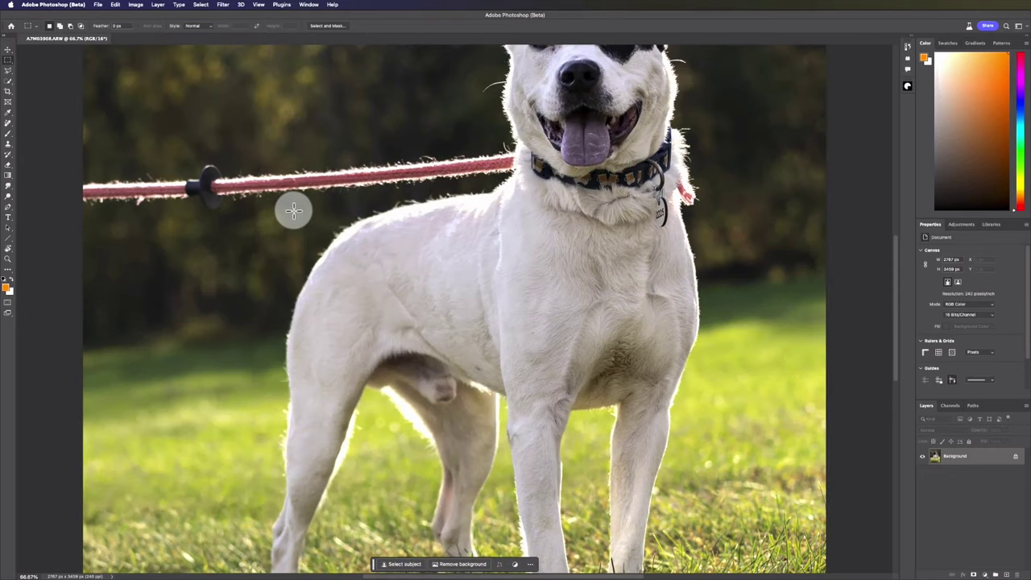
# Step: Select the Remove tool and zoom in on the leash across the dog's chest
pyautogui.press('j')
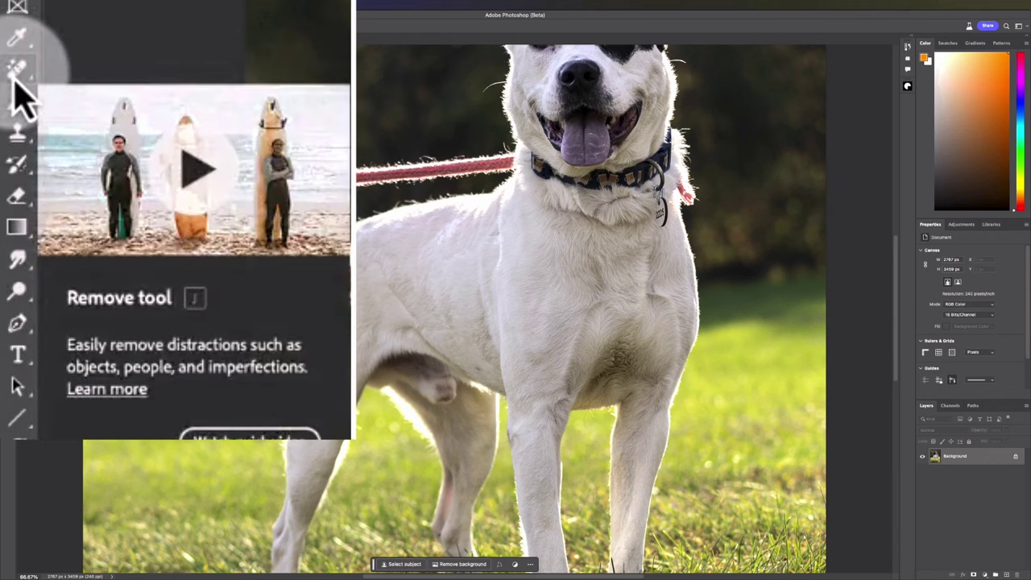
pyautogui.rightClick(8, 126)
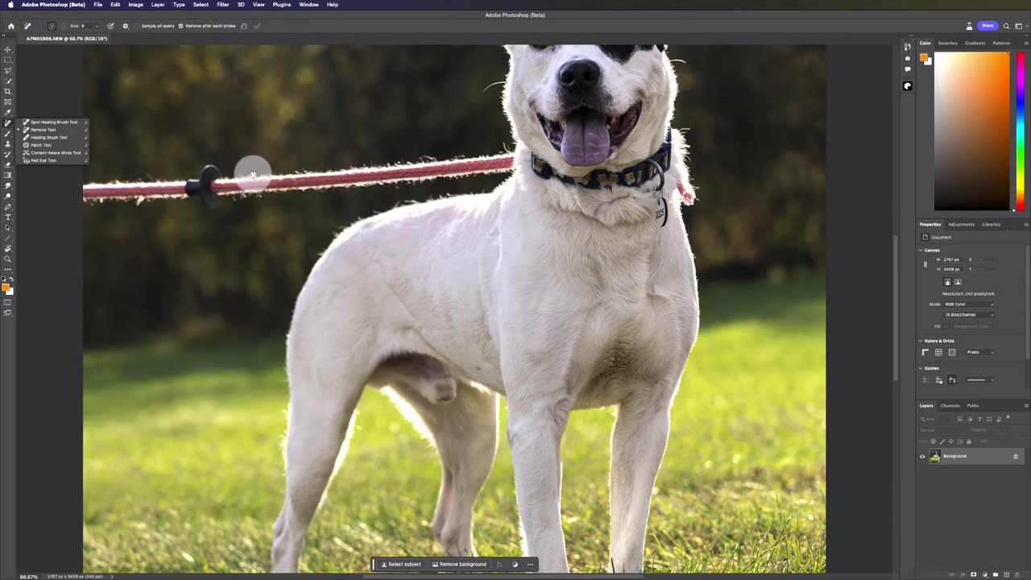
pyautogui.press('Escape')
pyautogui.press('super+equal')
pyautogui.press('super+equal')
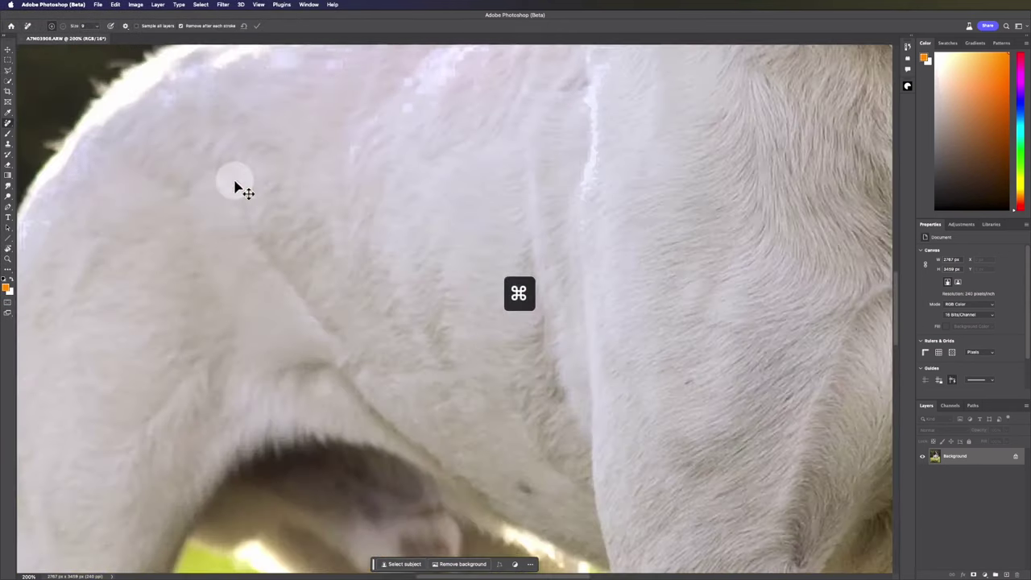
pyautogui.press('super+minus')
pyautogui.press('super+equal')
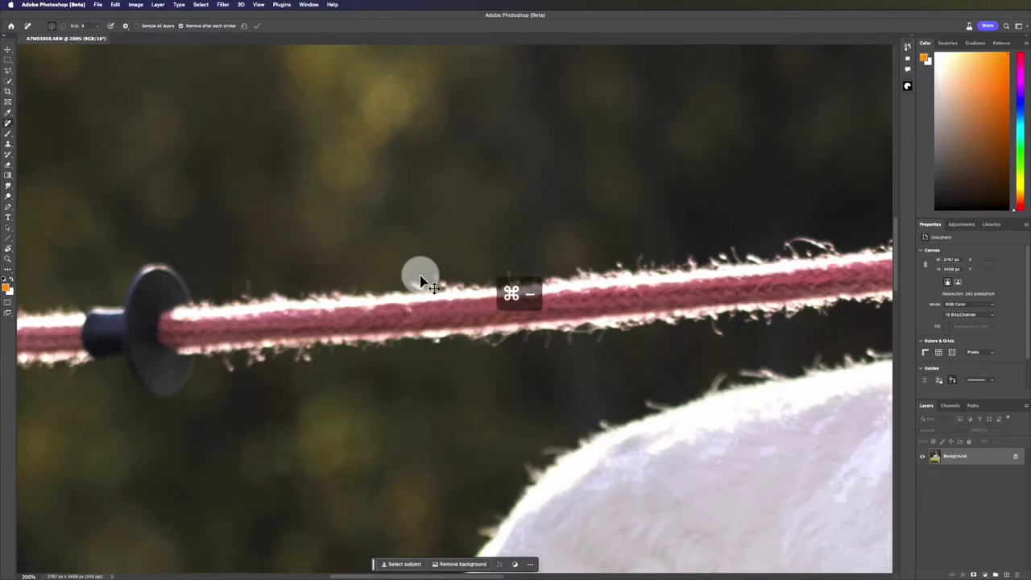
pyautogui.press('super+minus')
pyautogui.press('super+minus')
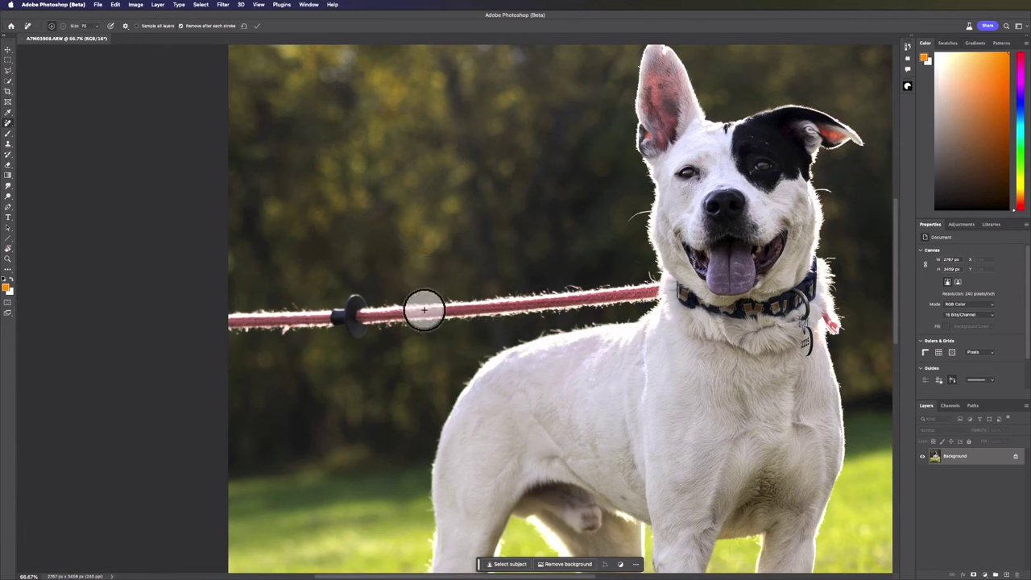
# Step: Erase the pink leash with an enlarged Remove brush, then shrink the brush for spot fixes
pyautogui.press(']')
pyautogui.press(']')
pyautogui.press(']')
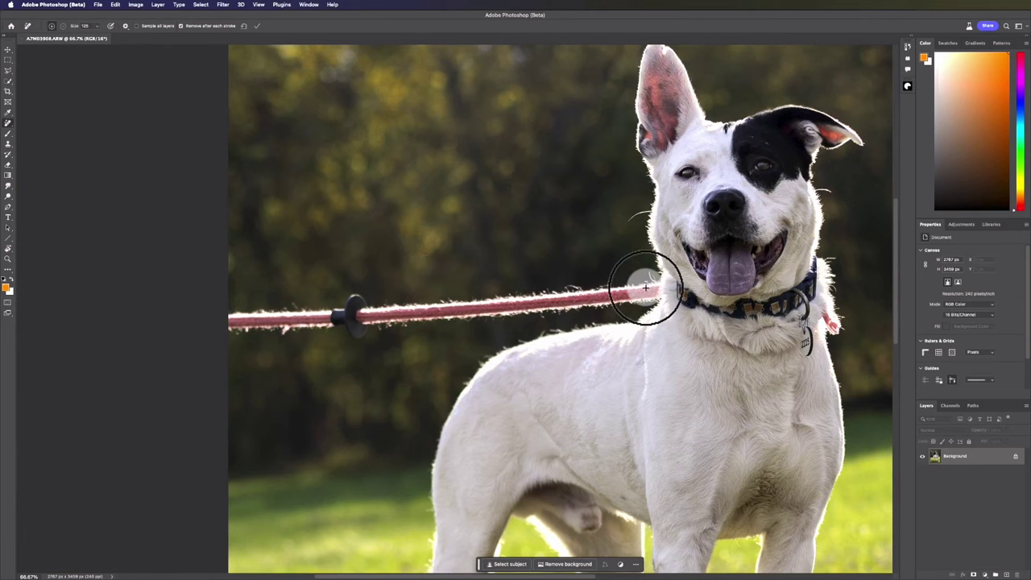
pyautogui.moveTo(627, 295); pyautogui.dragTo(364, 306)
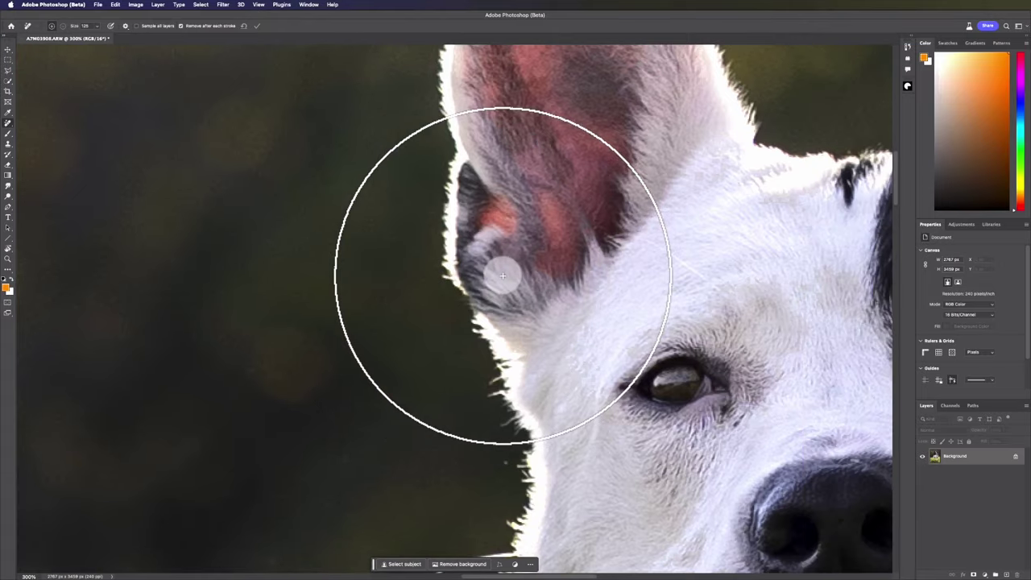
pyautogui.hscroll(3, 622, 345)
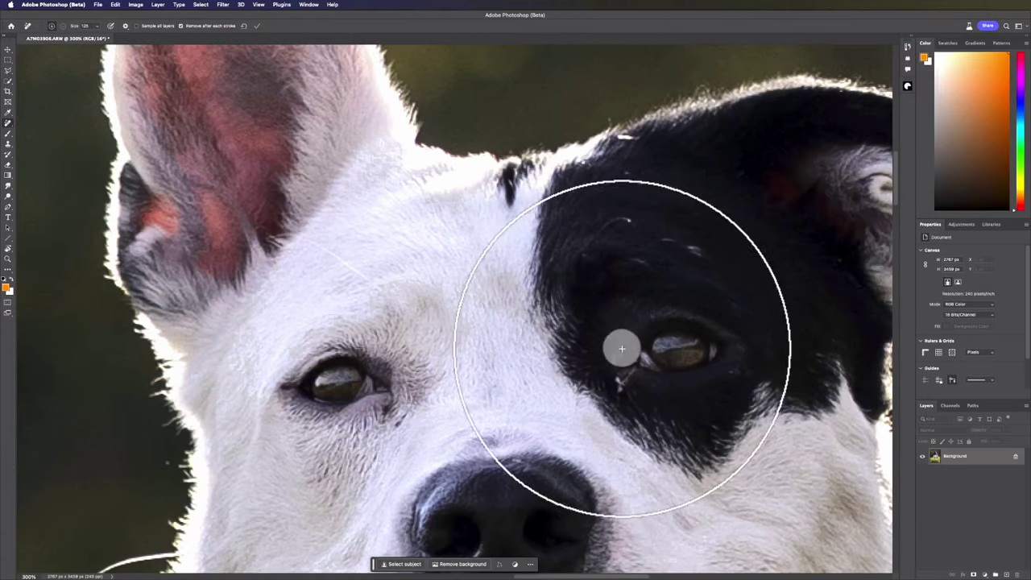
pyautogui.press('[')
pyautogui.press('[')
pyautogui.press('[')
pyautogui.press('[')
pyautogui.press('[')
pyautogui.press('[')
pyautogui.press('[')
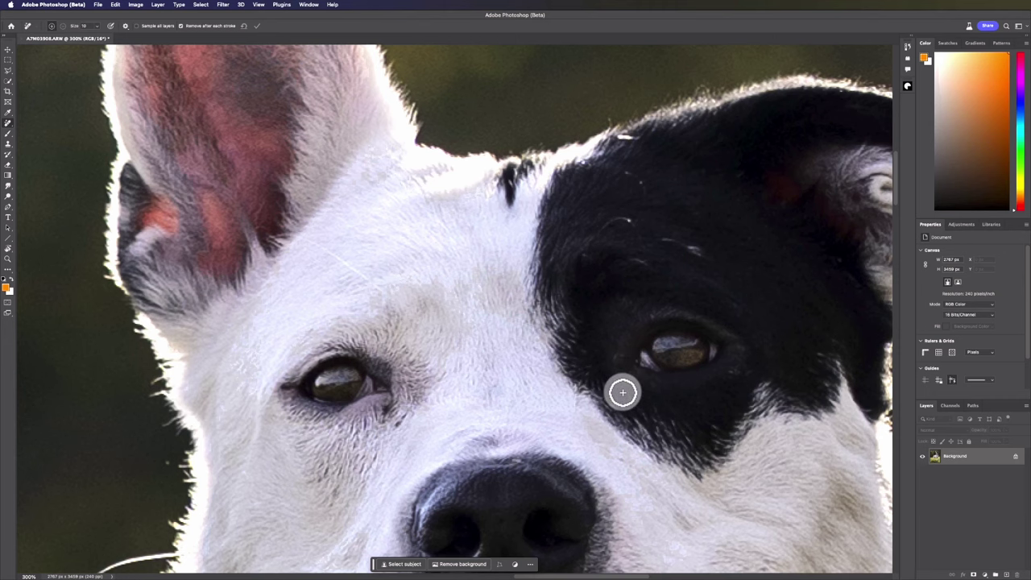
pyautogui.scroll(-3, 623, 392)
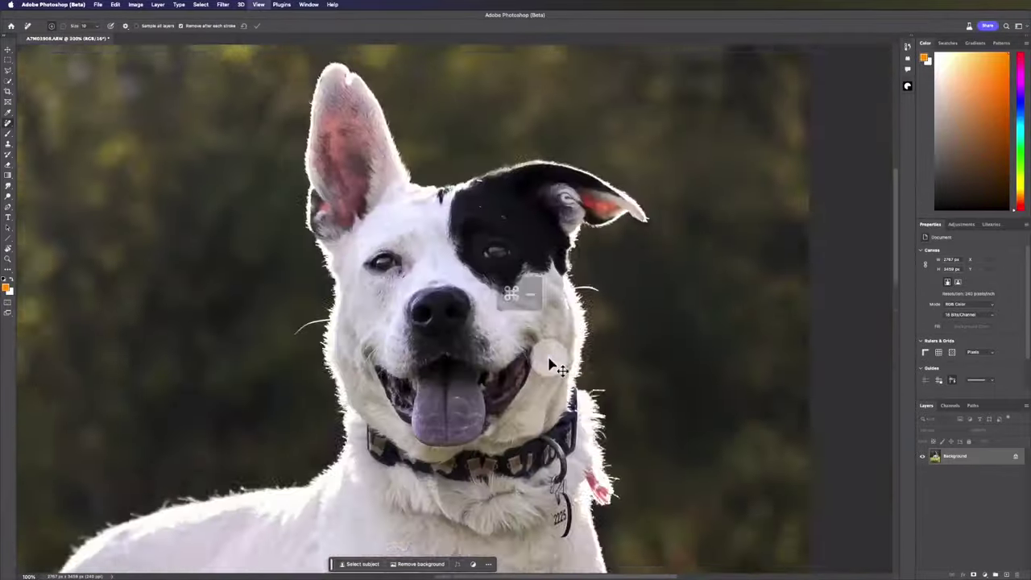
pyautogui.press('super+minus')
pyautogui.press('super+minus')
# Step: Check the cleaned-up head area and save the result as A7M03908-Edit.tif
pyautogui.scroll(-5, 549, 358)
pyautogui.scroll(6, 507, 352)
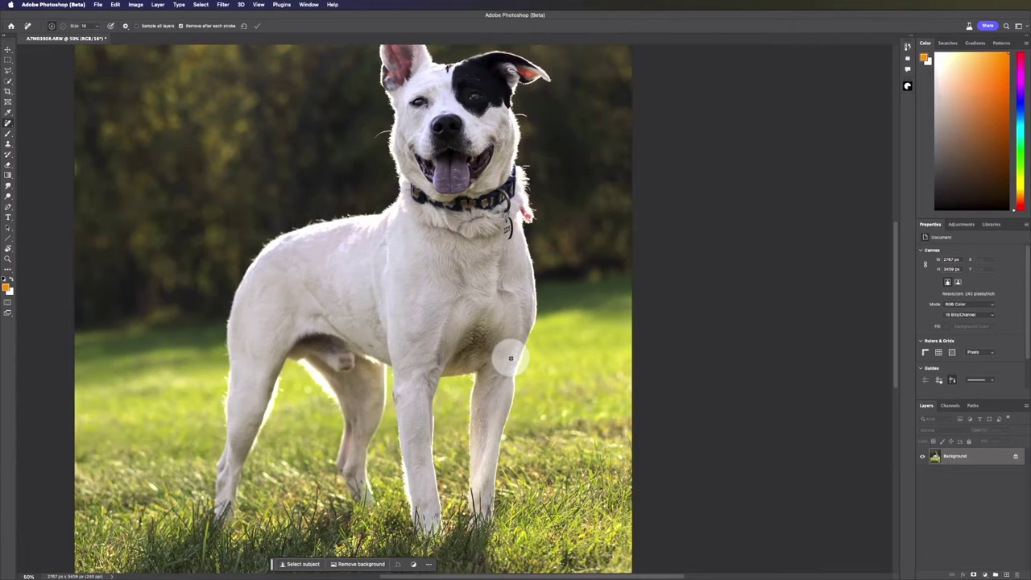
pyautogui.hscroll(-5, 511, 357)
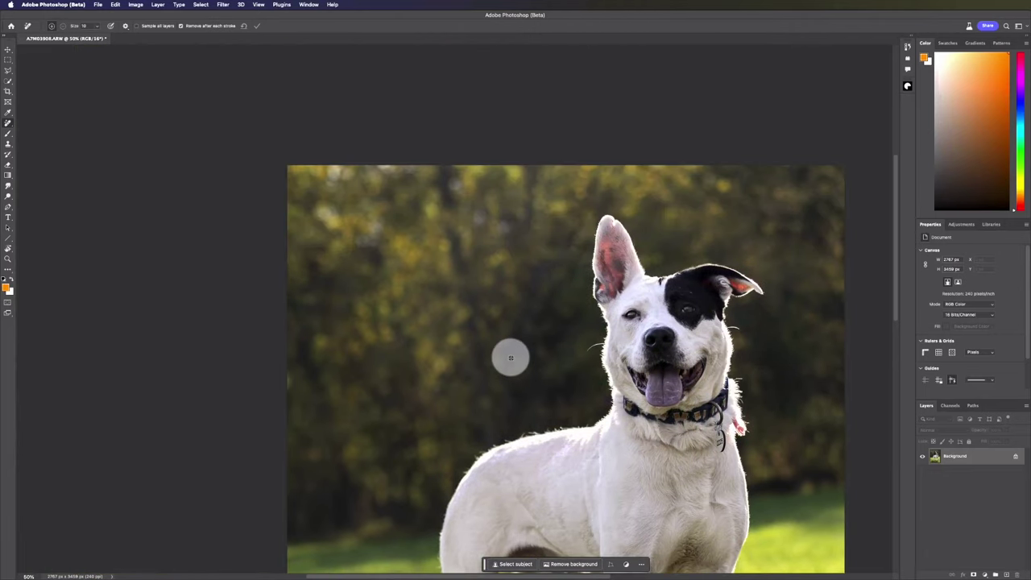
pyautogui.scroll(-2, 510, 357)
pyautogui.scroll(-10, 511, 357)
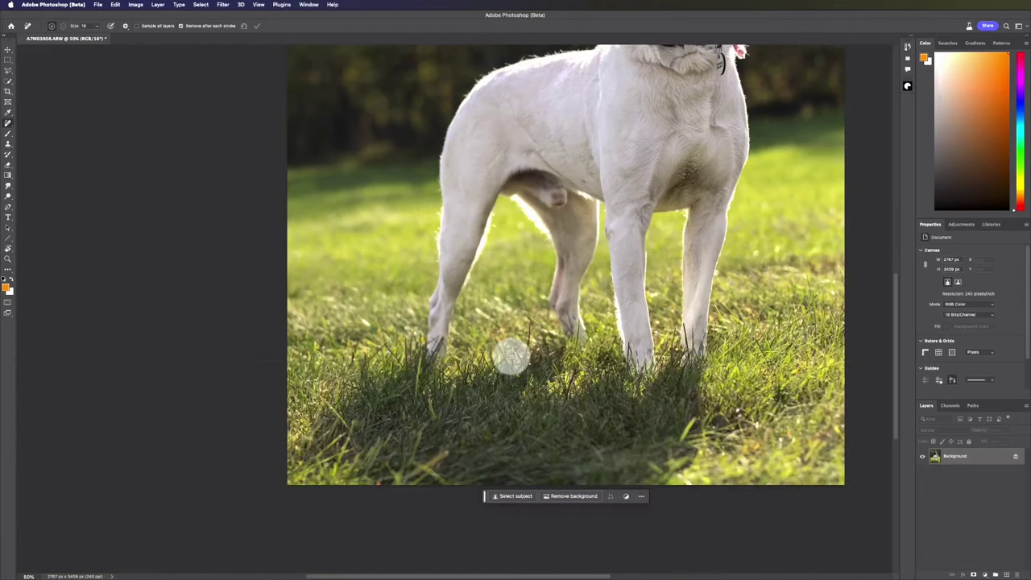
pyautogui.hscroll(2, 511, 357)
pyautogui.scroll(7, 511, 357)
pyautogui.scroll(2, 511, 357)
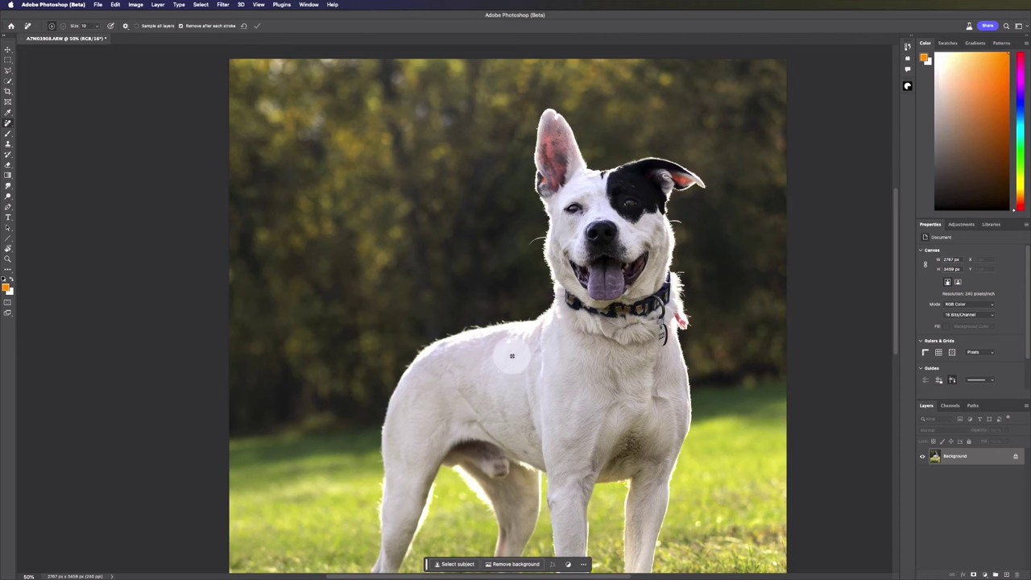
pyautogui.press('super+s')
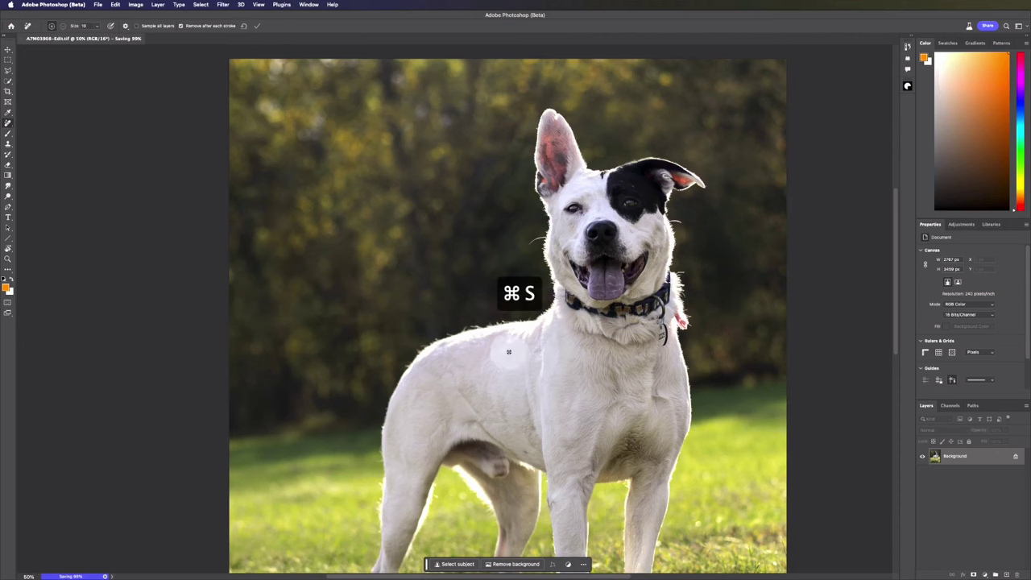
# Step: Add a −15 Post-Crop Vignetting amount in Effects and show Before/After side by side
pyautogui.moveTo(844, 564)
pyautogui.click(984, 564)
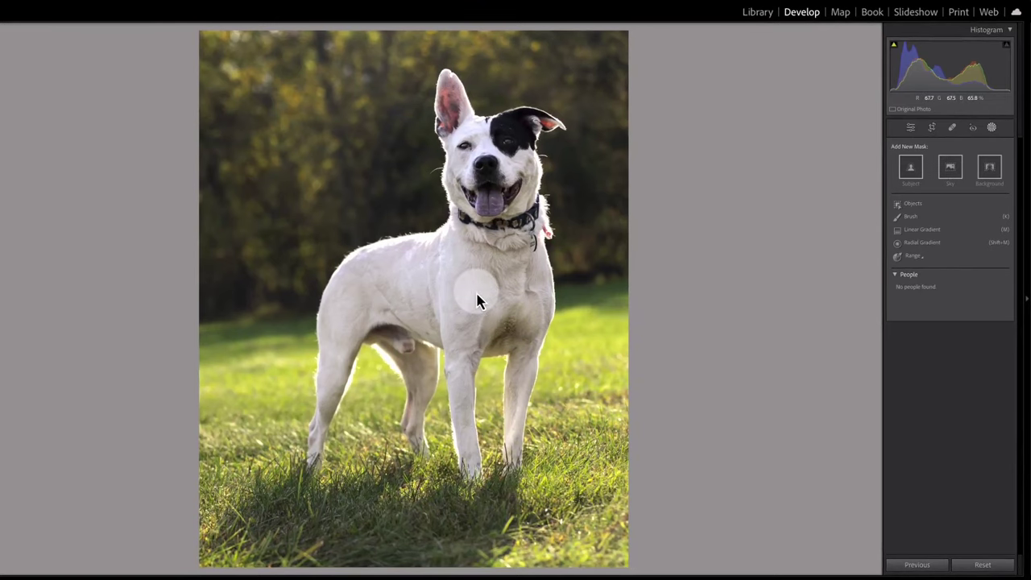
pyautogui.click(911, 128)
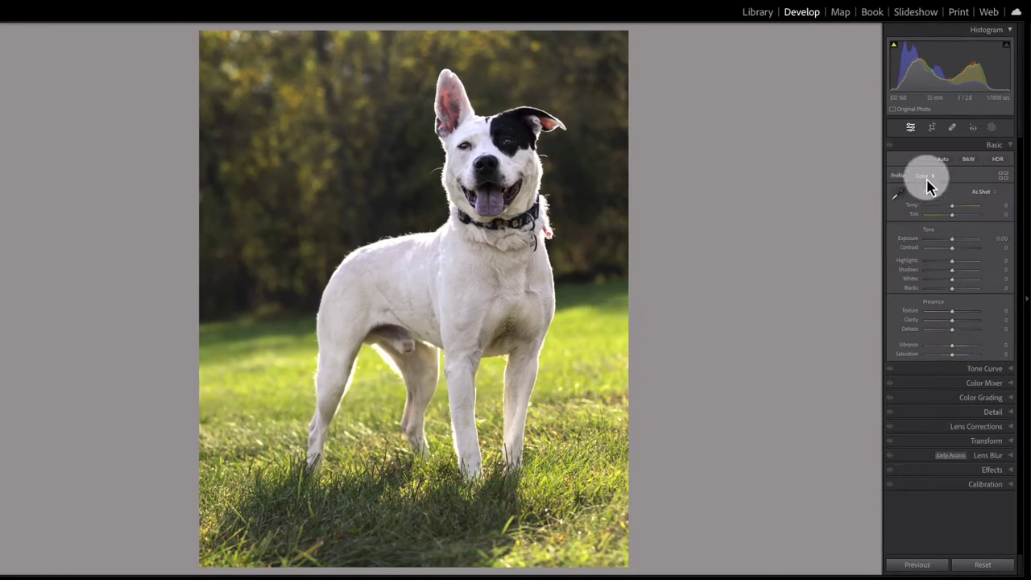
pyautogui.click(988, 474)
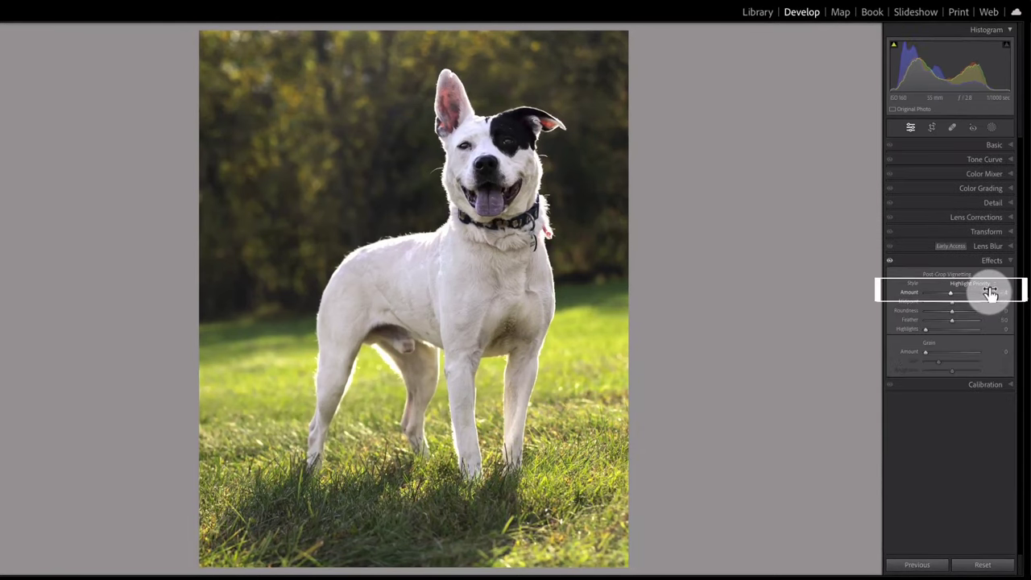
pyautogui.moveTo(990, 295); pyautogui.dragTo(985, 293)
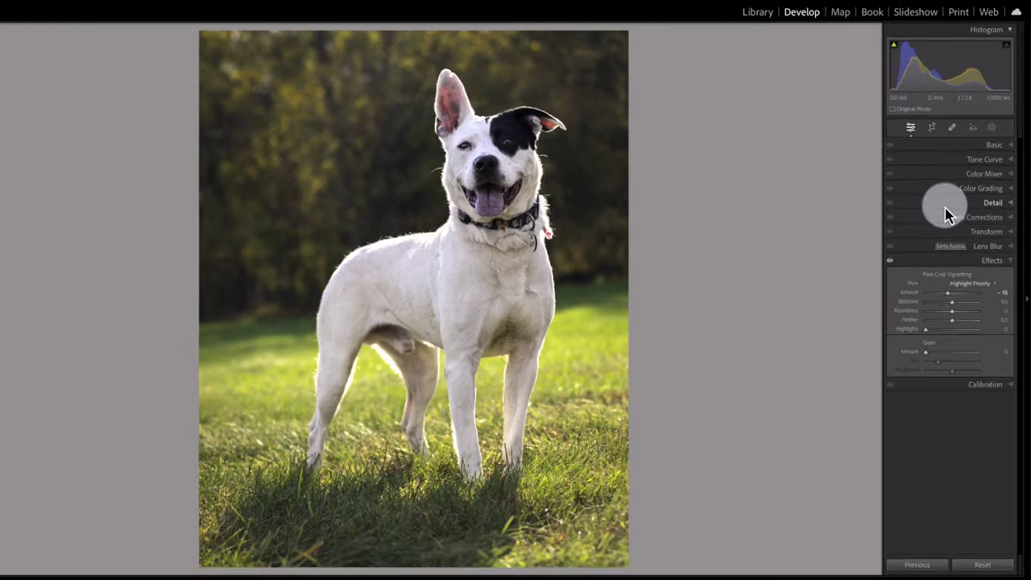
pyautogui.press('y')
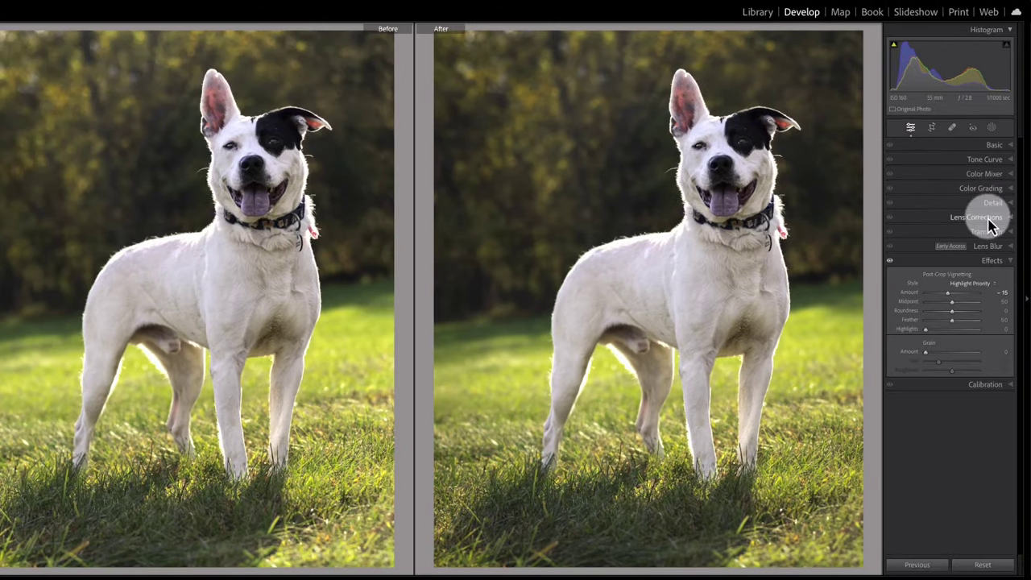
# Step: Shift the Greens hue in the Color Mixer to about −41
pyautogui.click(986, 174)
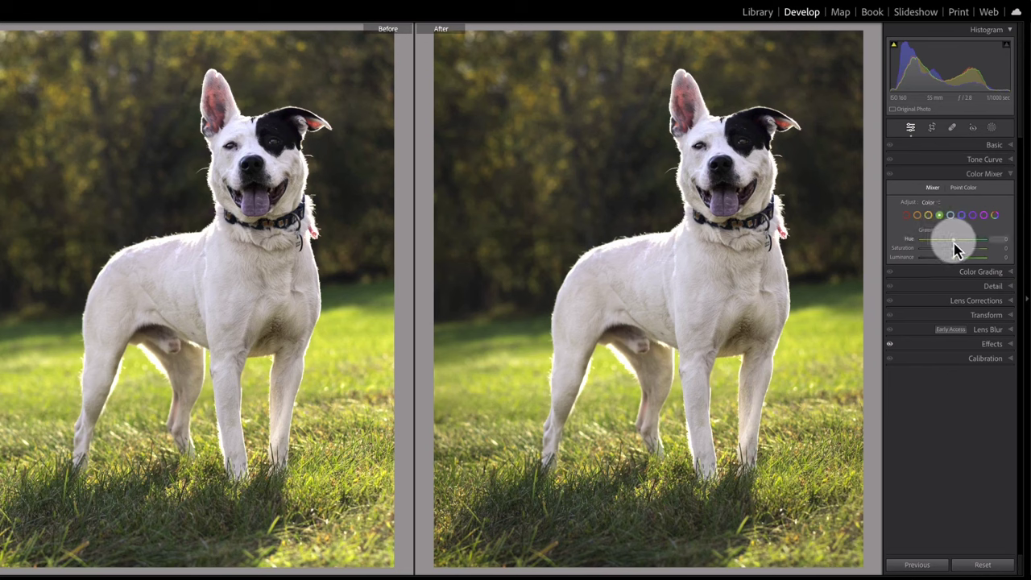
pyautogui.moveTo(953, 244); pyautogui.dragTo(941, 243)
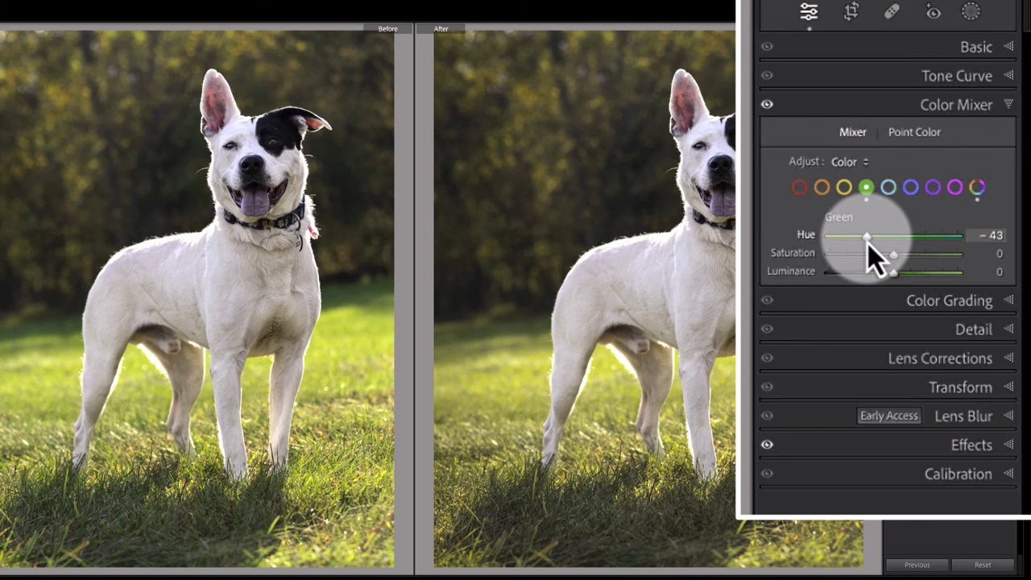
pyautogui.moveTo(942, 249); pyautogui.dragTo(944, 249)
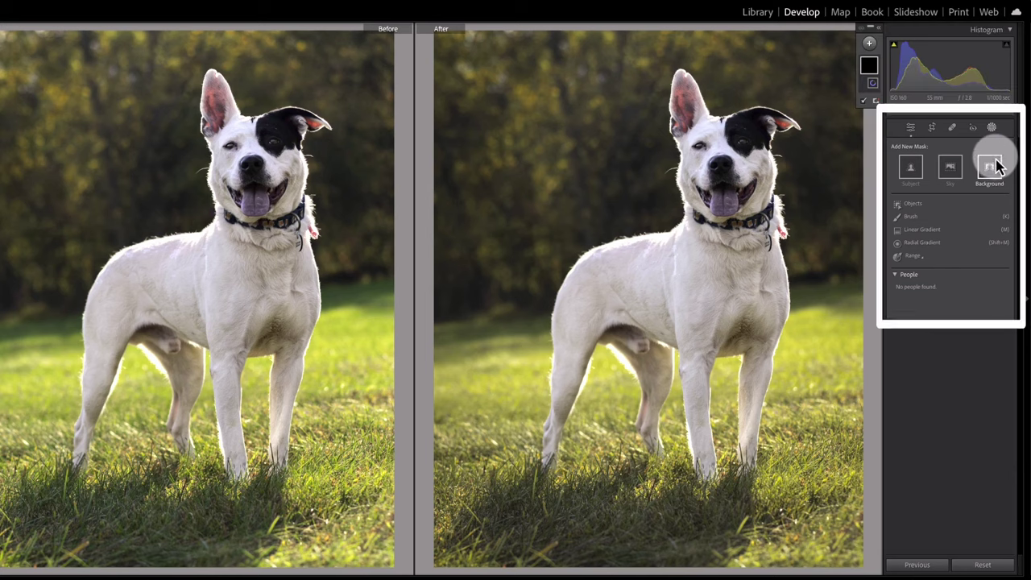
# Step: Create a Background mask and drop its Saturation to −15
pyautogui.click(996, 163)
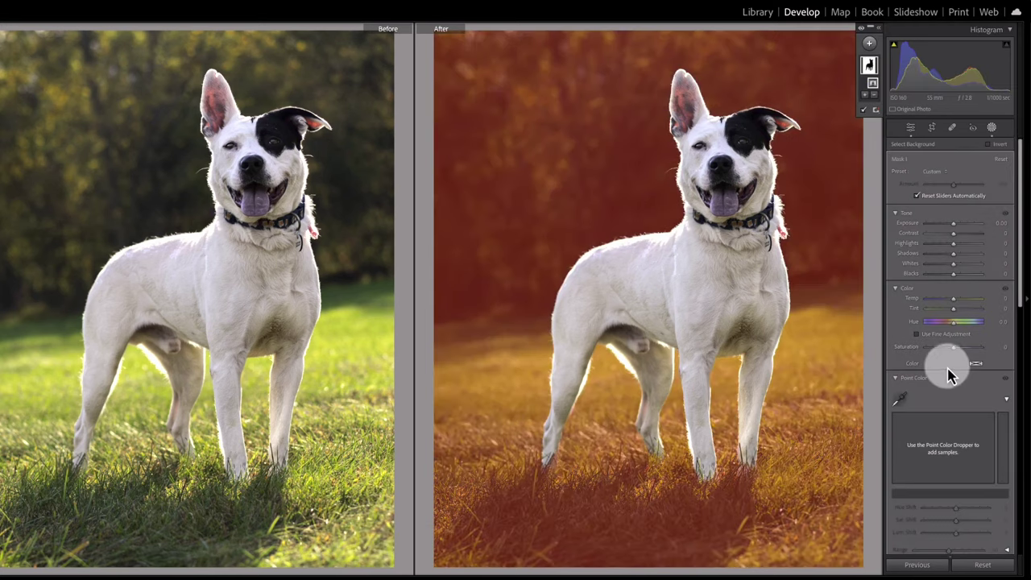
pyautogui.click(951, 349)
pyautogui.moveTo(953, 359); pyautogui.dragTo(951, 360)
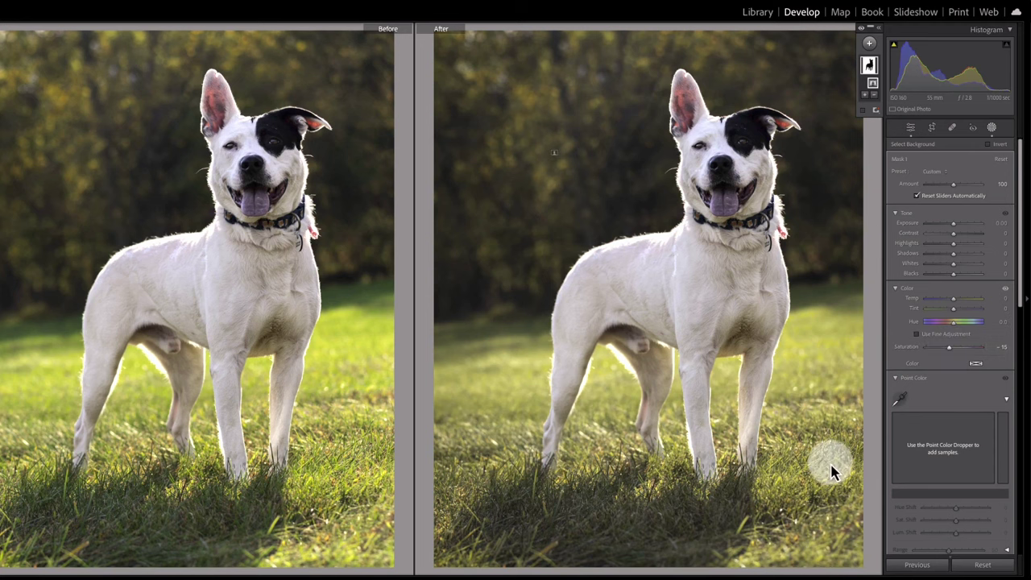
pyautogui.scroll(-6, 993, 300)
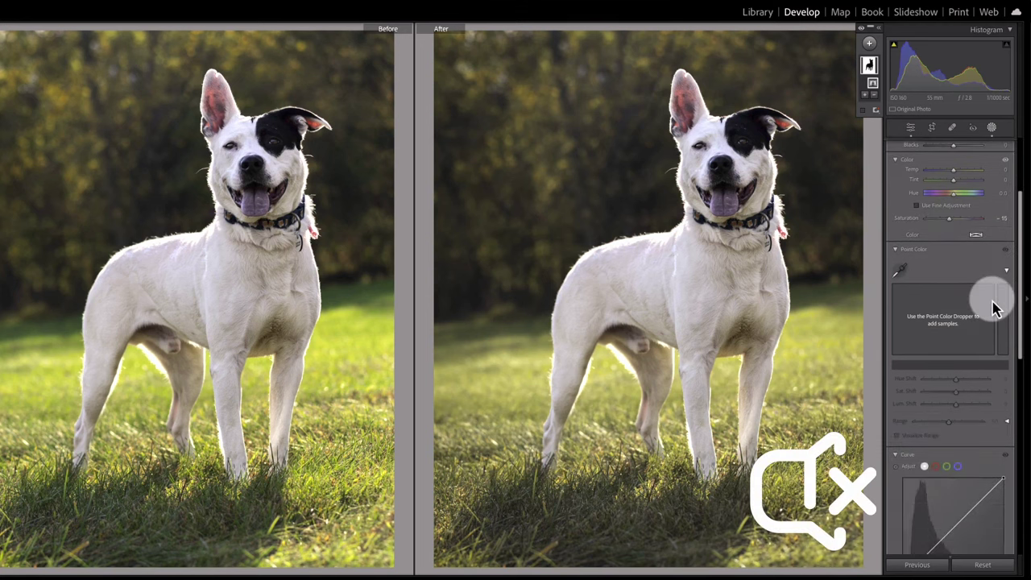
pyautogui.scroll(-1, 997, 322)
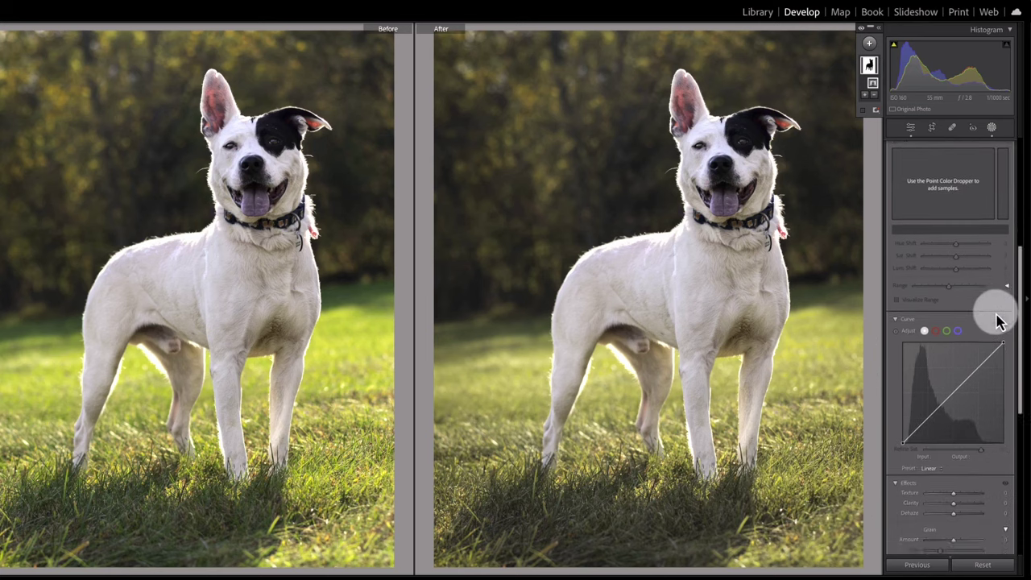
pyautogui.scroll(-5, 997, 321)
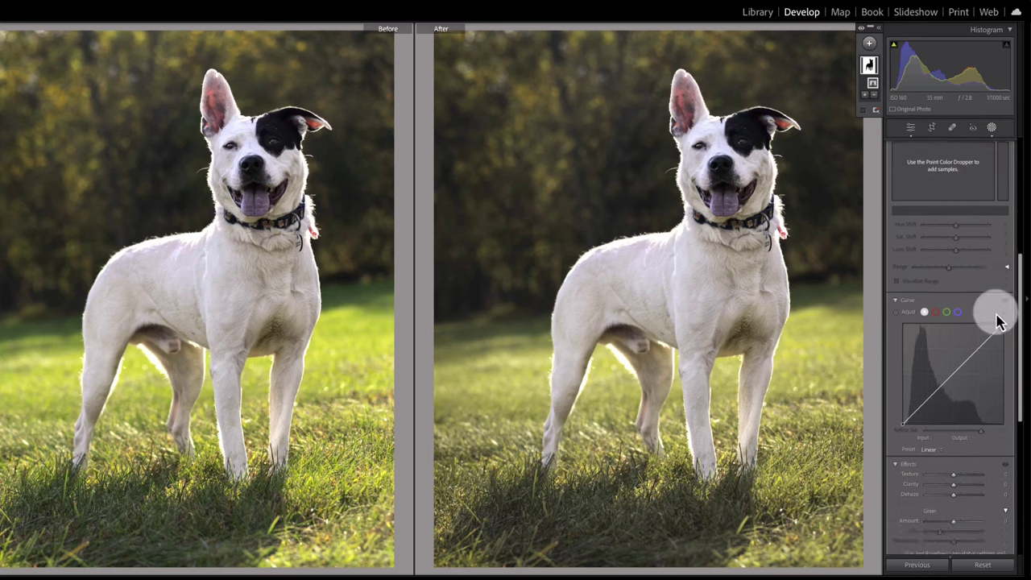
pyautogui.scroll(-2, 996, 312)
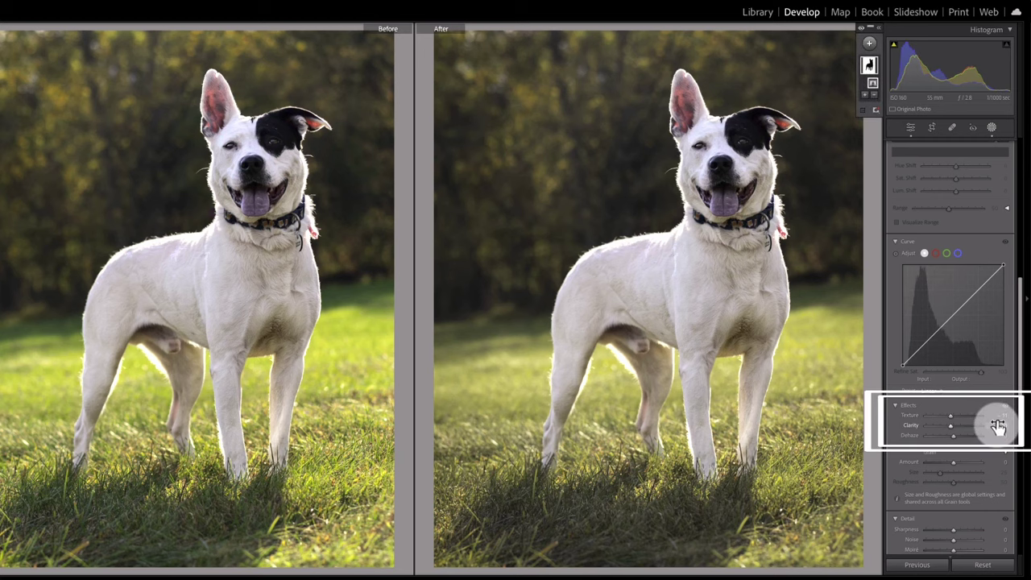
# Step: Lower the background mask's Dehaze slightly so the backdrop looks softer and hazier
pyautogui.moveTo(1004, 432); pyautogui.dragTo(999, 435)
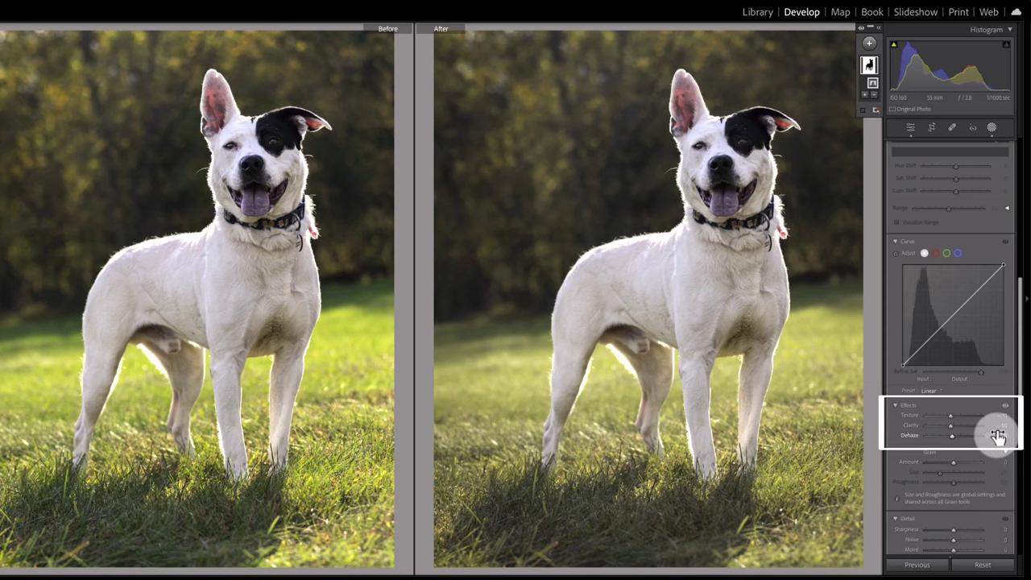
pyautogui.scroll(10, 998, 436)
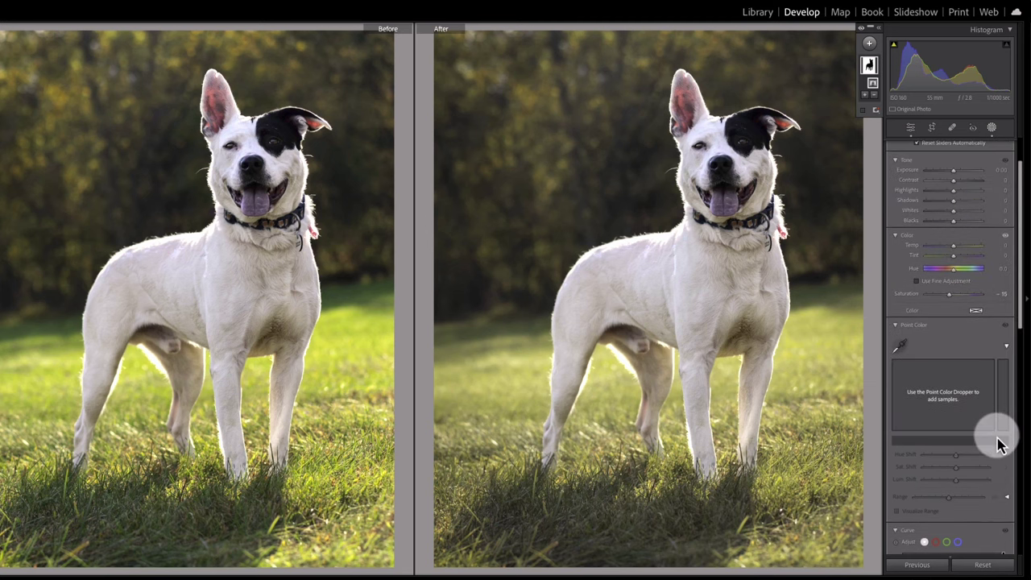
pyautogui.scroll(2, 999, 442)
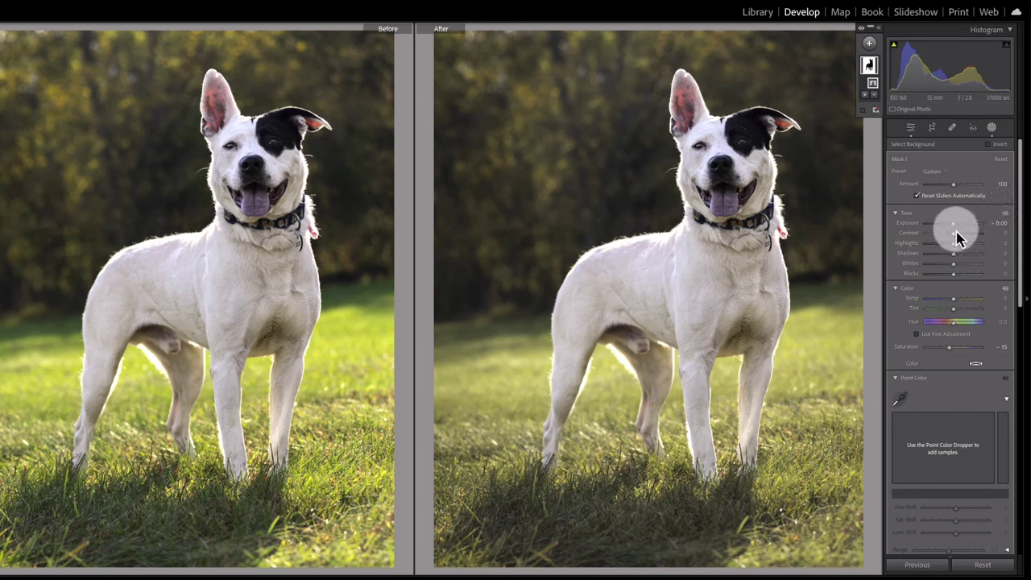
pyautogui.scroll(-3, 979, 231)
pyautogui.scroll(-1, 978, 288)
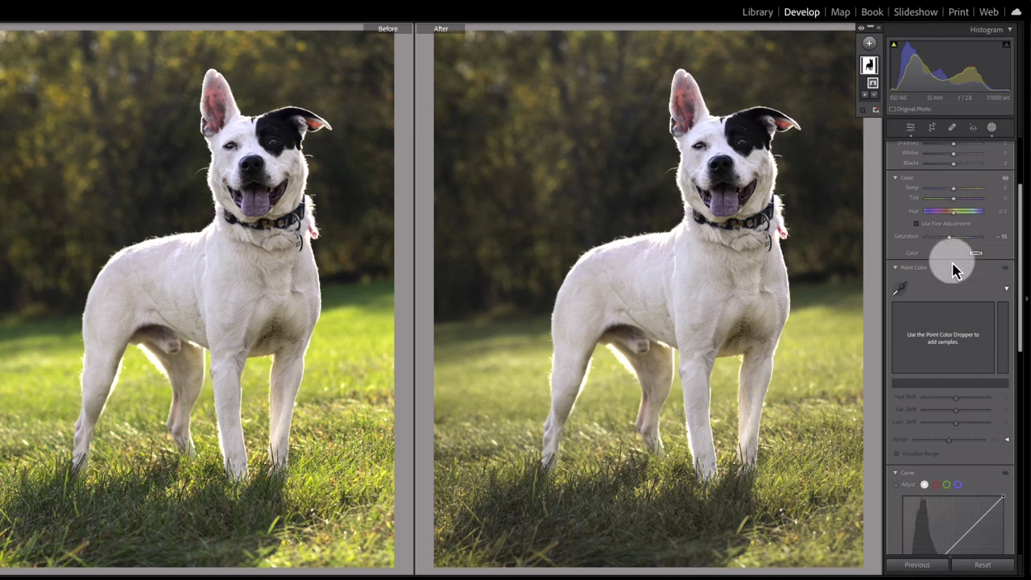
# Step: Add a linear gradient rising from the bottom edge and set its Exposure to -1.50 to darken the grass
pyautogui.click(873, 45)
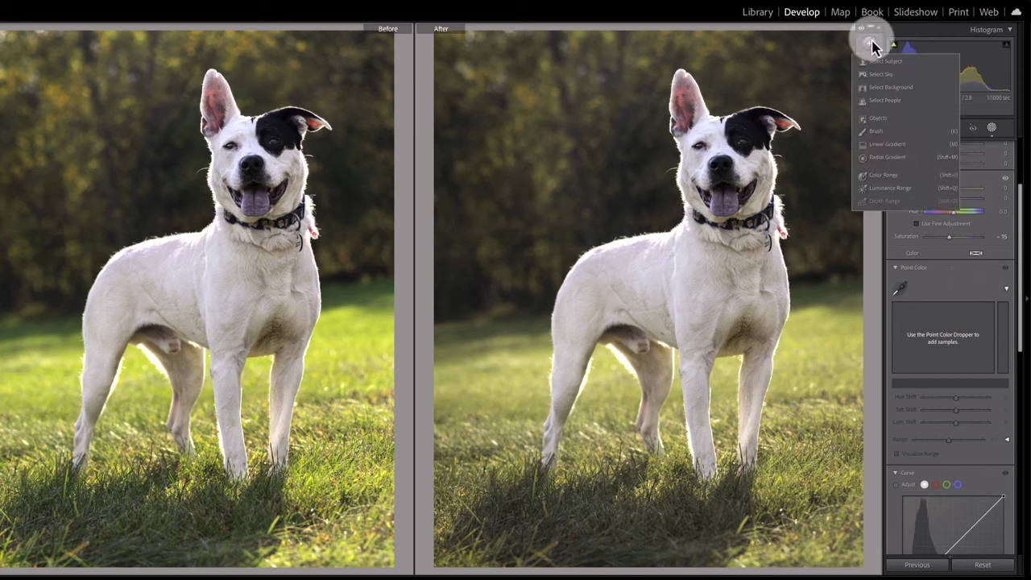
pyautogui.click(899, 155)
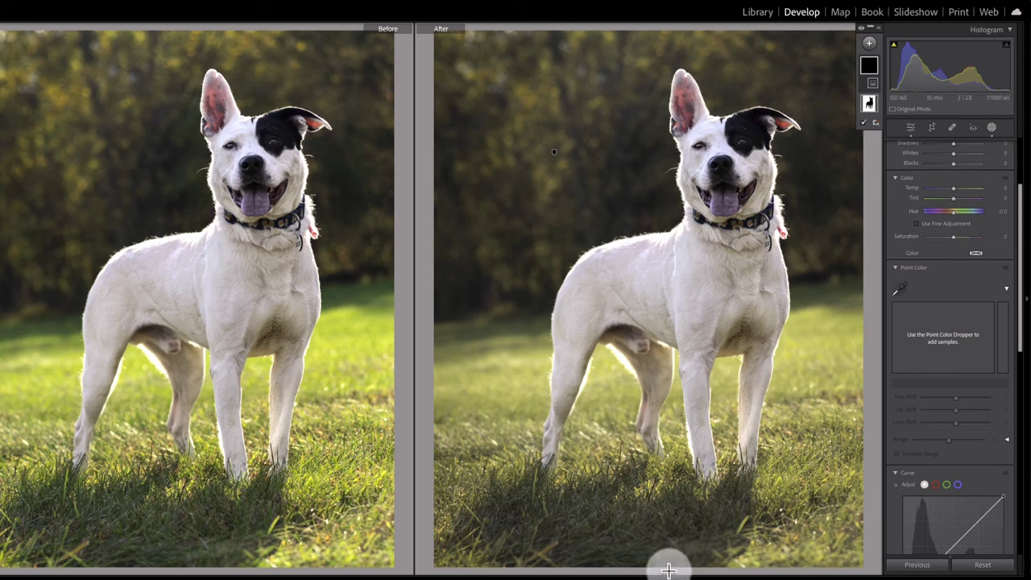
pyautogui.moveTo(669, 571); pyautogui.dragTo(661, 401)
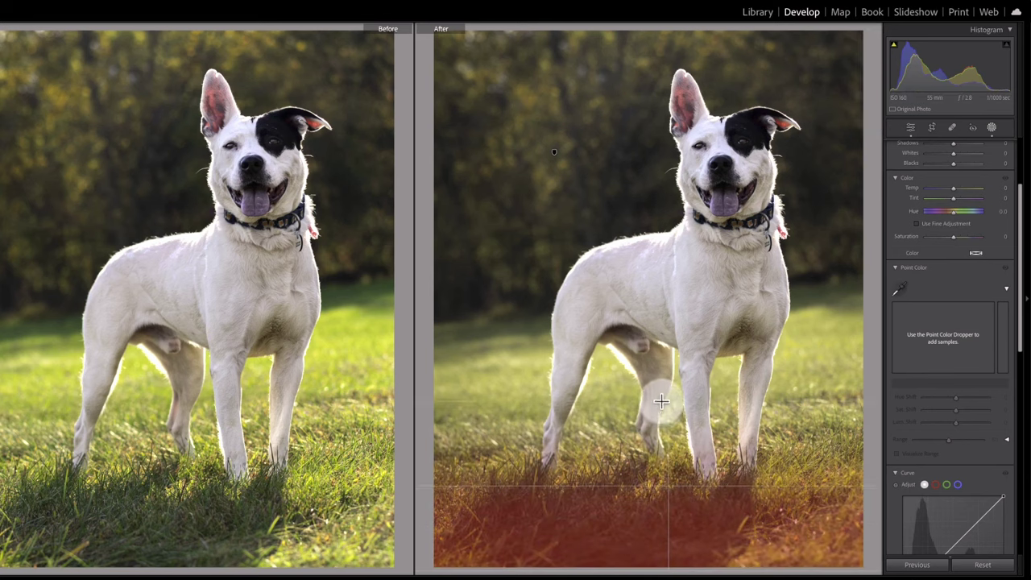
pyautogui.moveTo(660, 402); pyautogui.dragTo(661, 402)
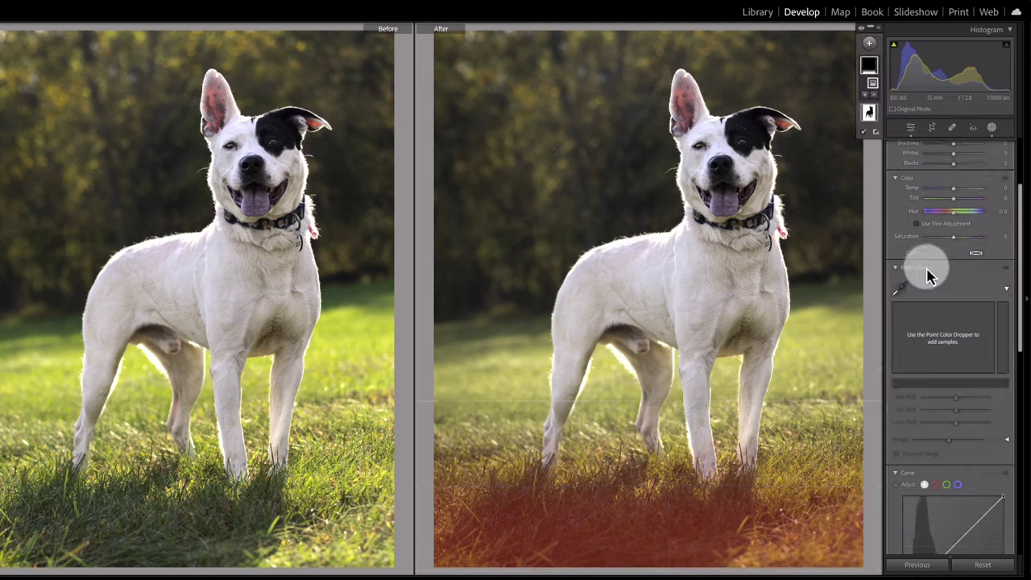
pyautogui.scroll(3, 932, 265)
pyautogui.moveTo(956, 232); pyautogui.dragTo(948, 232)
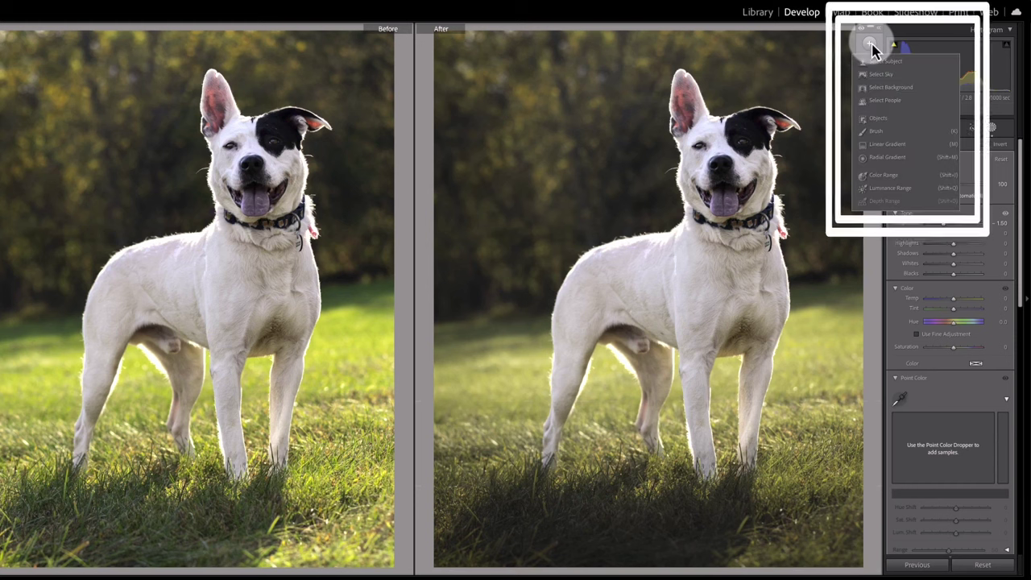
# Step: Draw a large radial gradient oval over the dog, stretching it taller and wider
pyautogui.click(904, 166)
pyautogui.moveTo(690, 292)
pyautogui.mouseDown()
pyautogui.moveTo(867, 568)
pyautogui.moveTo(709, 237)
pyautogui.moveTo(713, 220)
pyautogui.mouseUp()
pyautogui.moveTo(713, 548); pyautogui.dragTo(714, 570)
pyautogui.moveTo(555, 249); pyautogui.dragTo(569, 233)
pyautogui.press('super+z')
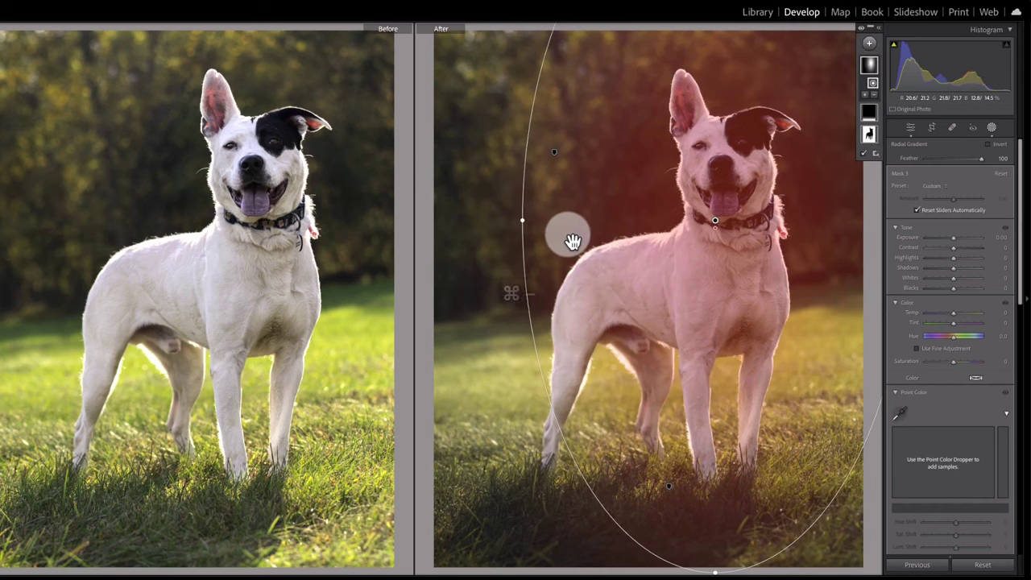
pyautogui.press('super+minus')
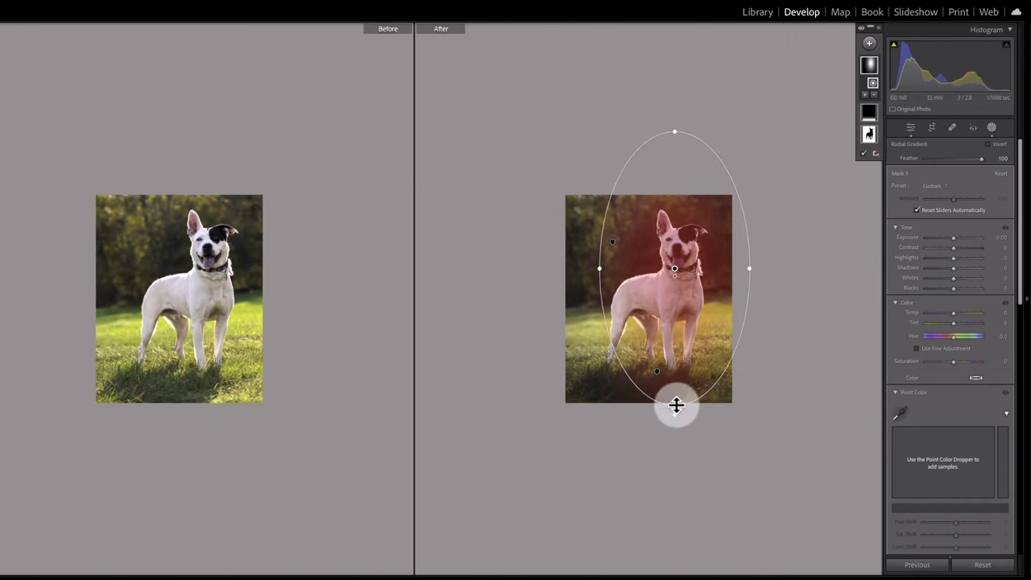
pyautogui.moveTo(675, 406); pyautogui.dragTo(675, 435)
pyautogui.moveTo(600, 268); pyautogui.dragTo(576, 270)
# Step: Invert the oval mask and set its Exposure to -0.21 to darken the surroundings
pyautogui.rightClick(870, 72)
pyautogui.click(892, 83)
pyautogui.click(957, 239)
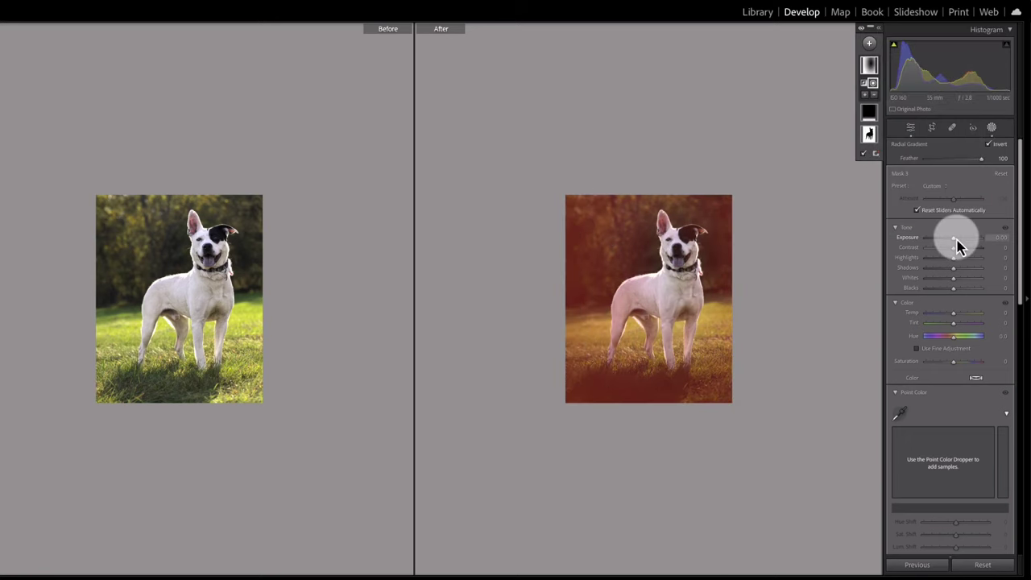
pyautogui.press('z')
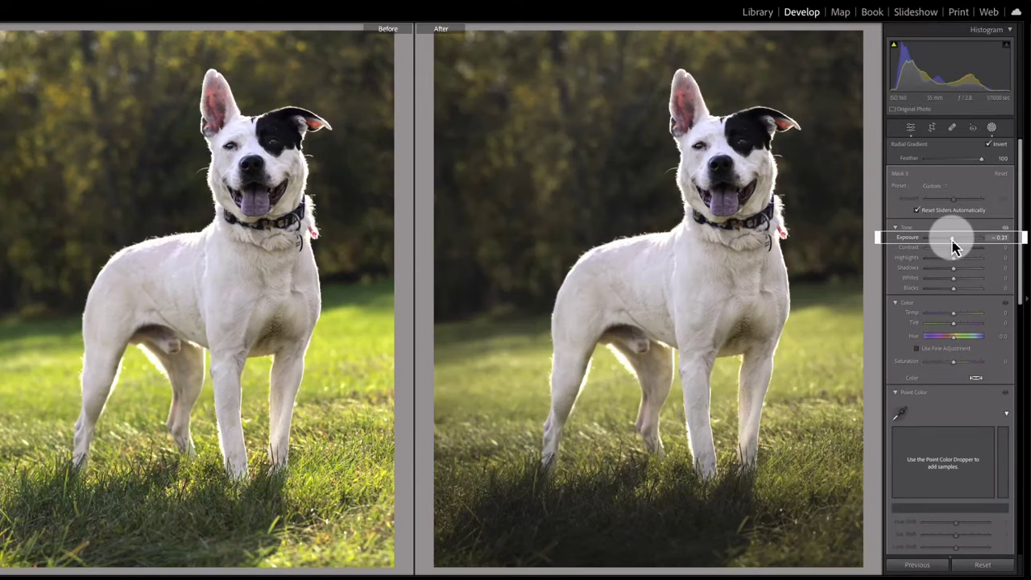
pyautogui.click(869, 73)
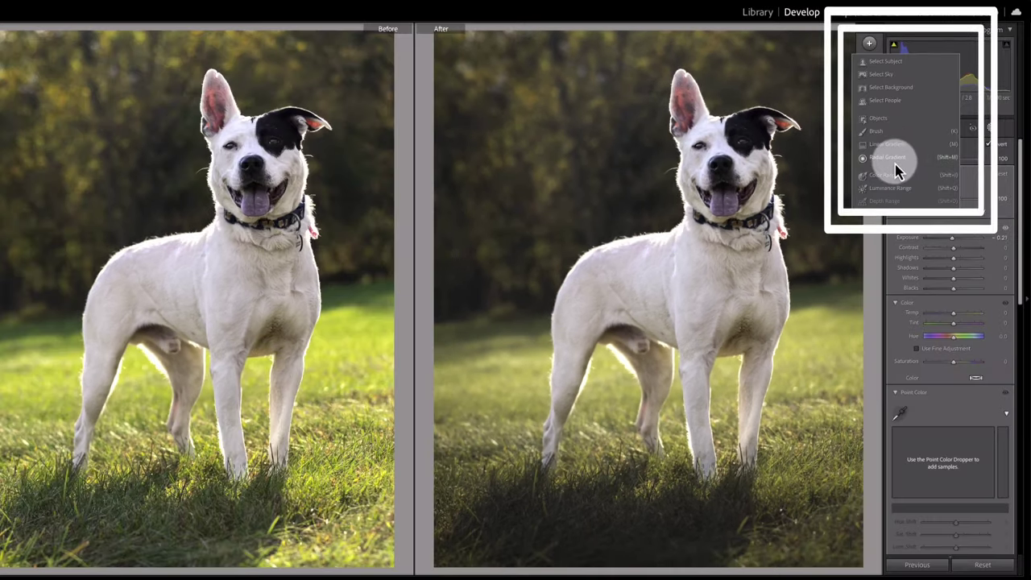
# Step: Draw a new radial gradient ellipse over the dog's head and chest
pyautogui.click(896, 157)
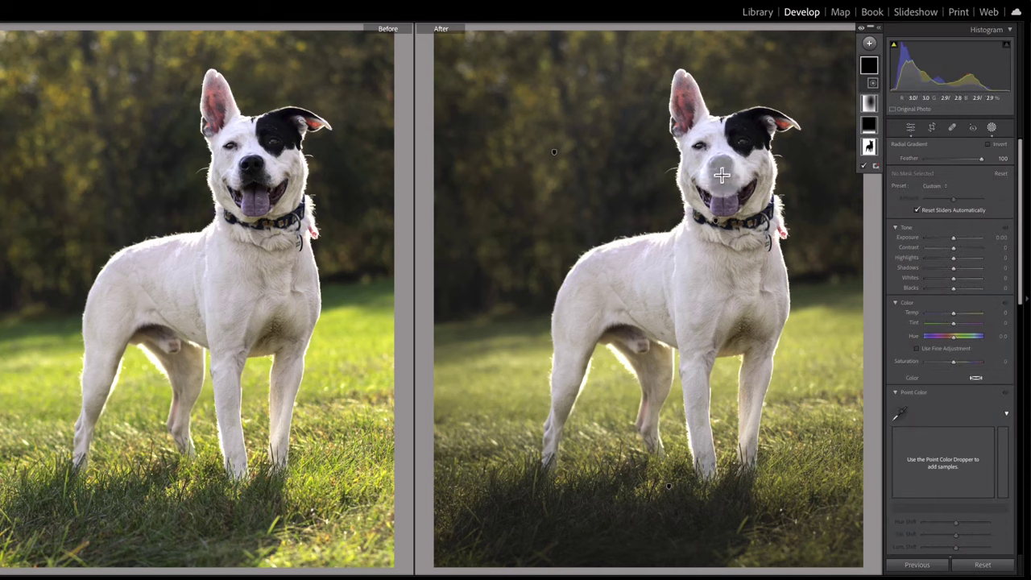
pyautogui.moveTo(723, 174); pyautogui.dragTo(577, 9)
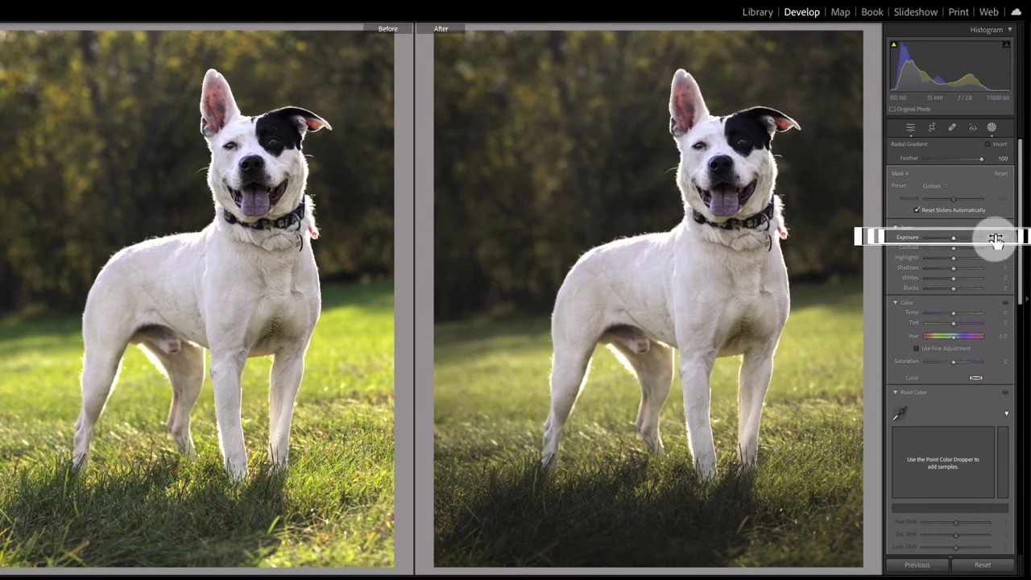